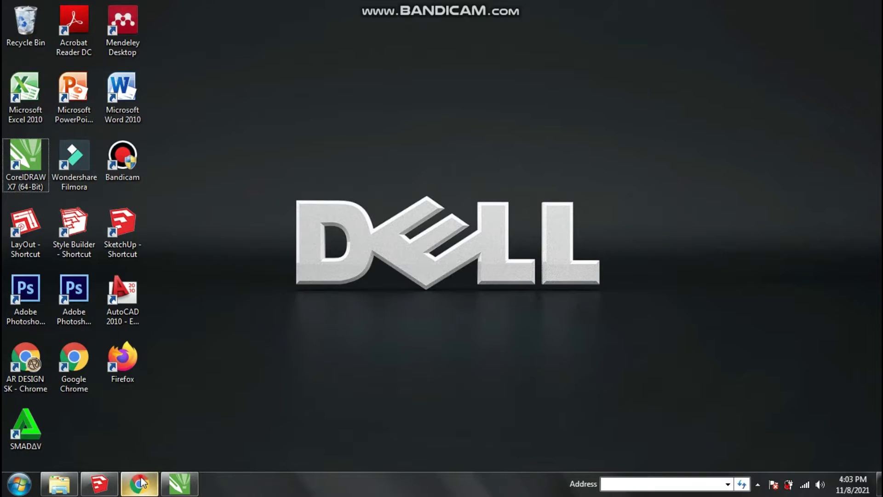
# Switch to Chrome and save the square star-pattern preview image in the Downloads folder as "roster jpg"
pyautogui.click(139, 483)
pyautogui.rightClick(656, 247)
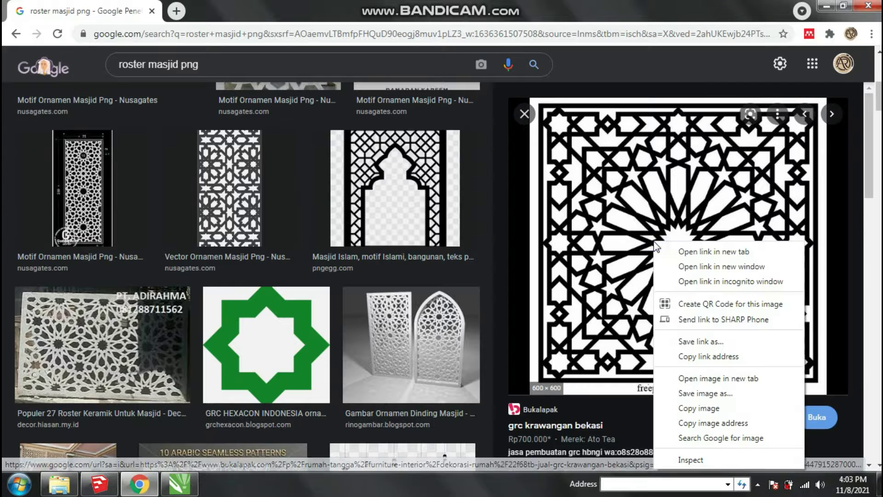
pyautogui.click(712, 394)
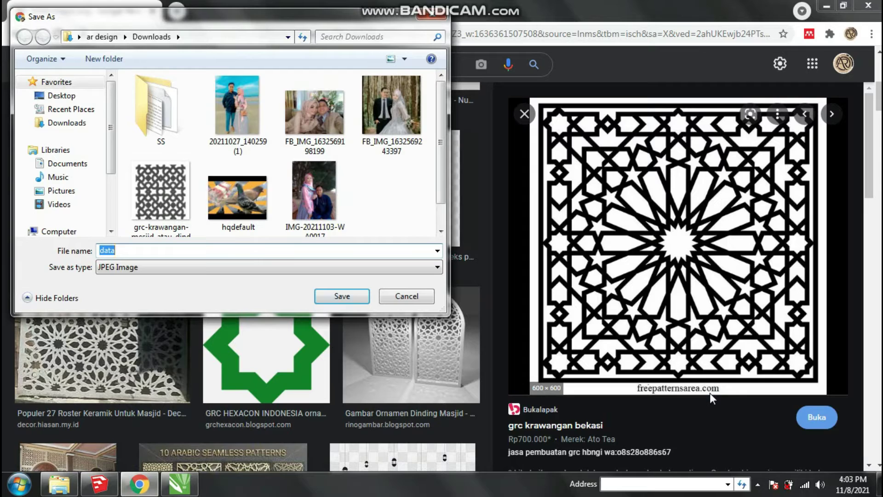
pyautogui.write('ro')
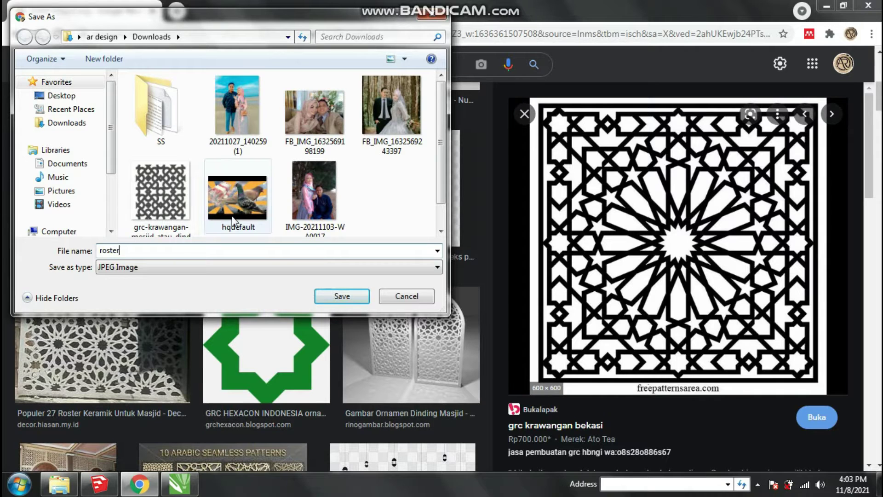
pyautogui.write('ster jpg')
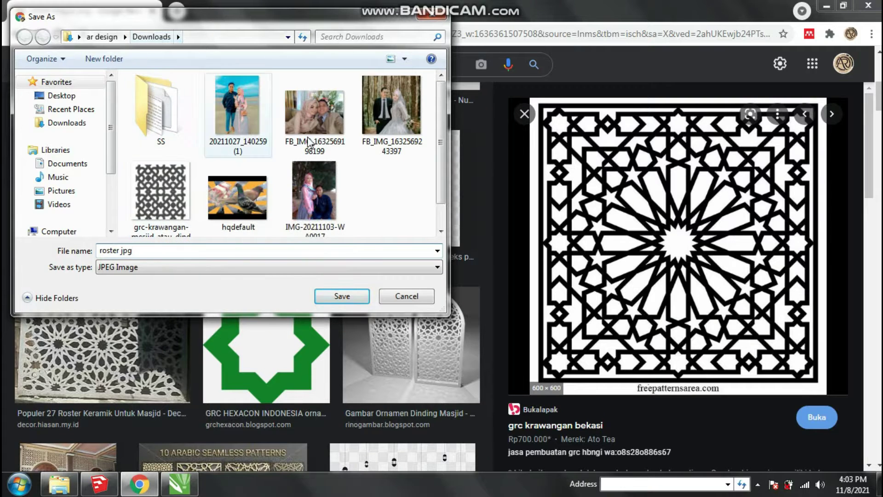
pyautogui.click(358, 298)
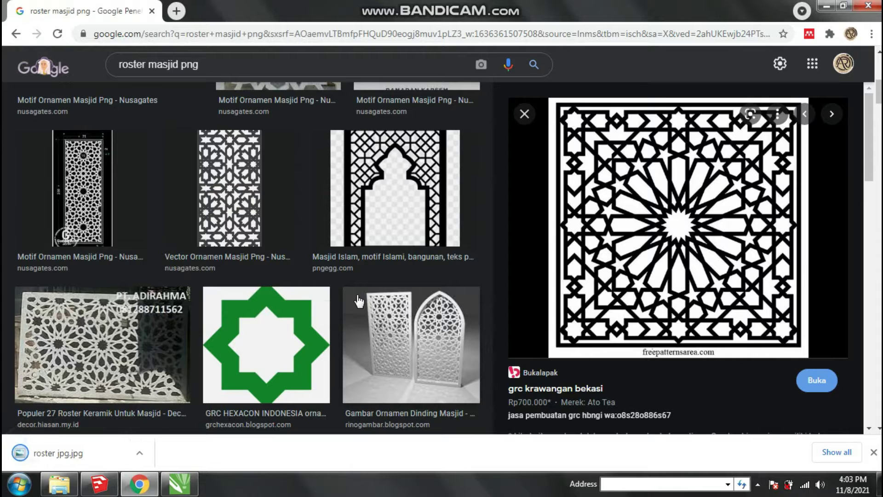
# Bring the image "roster jpg" from the Downloads folder in Windows Explorer into the open CorelDRAW document
pyautogui.click(61, 486)
pyautogui.click(305, 333)
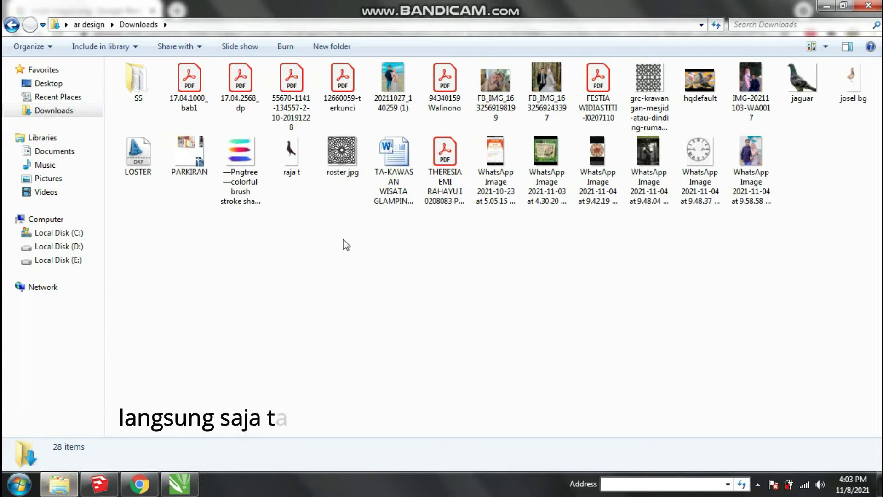
pyautogui.click(342, 154)
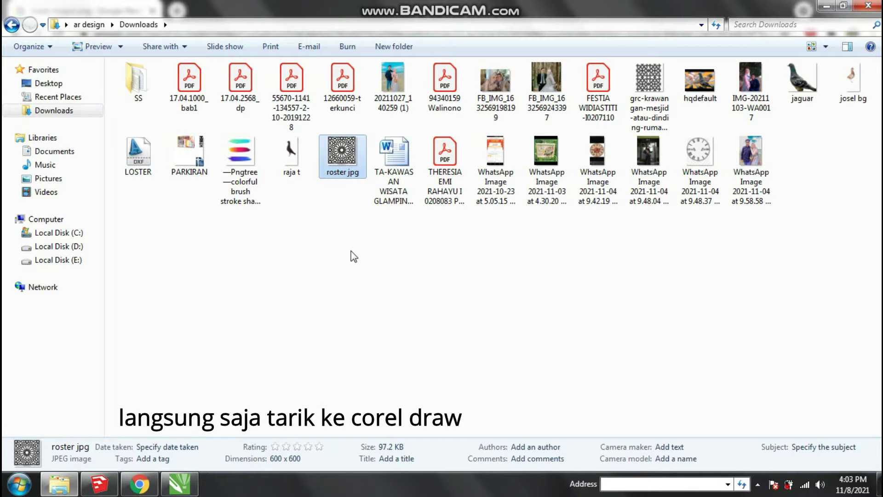
pyautogui.moveTo(347, 166); pyautogui.dragTo(360, 327)
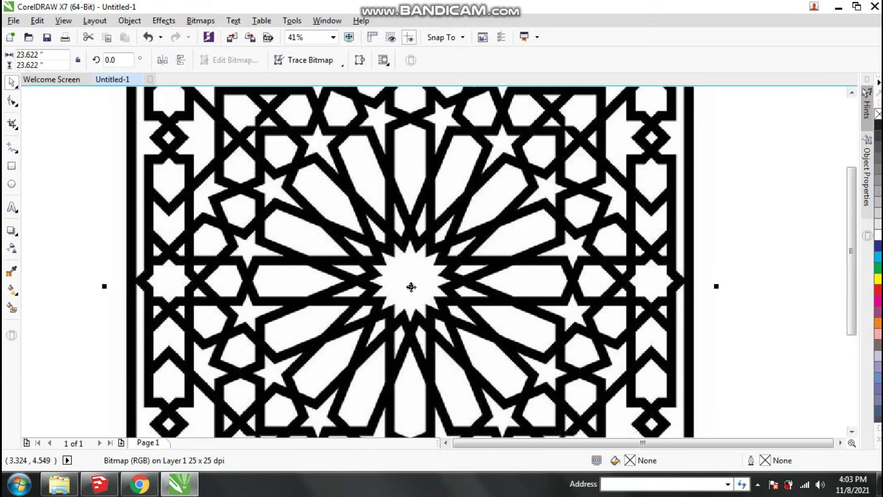
# Scale the imported bitmap proportionally to about 8.5 by 8.5 inches so it spans the page width
pyautogui.scroll(-5, 412, 287)
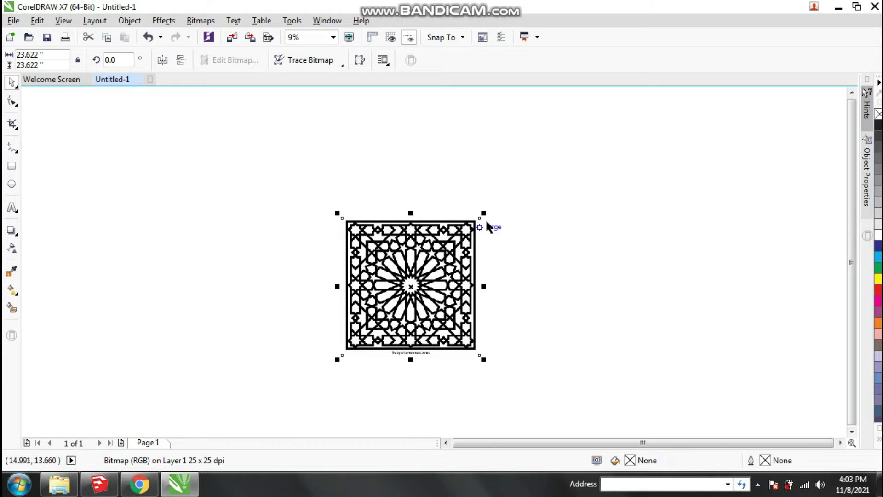
pyautogui.moveTo(486, 217); pyautogui.dragTo(438, 247)
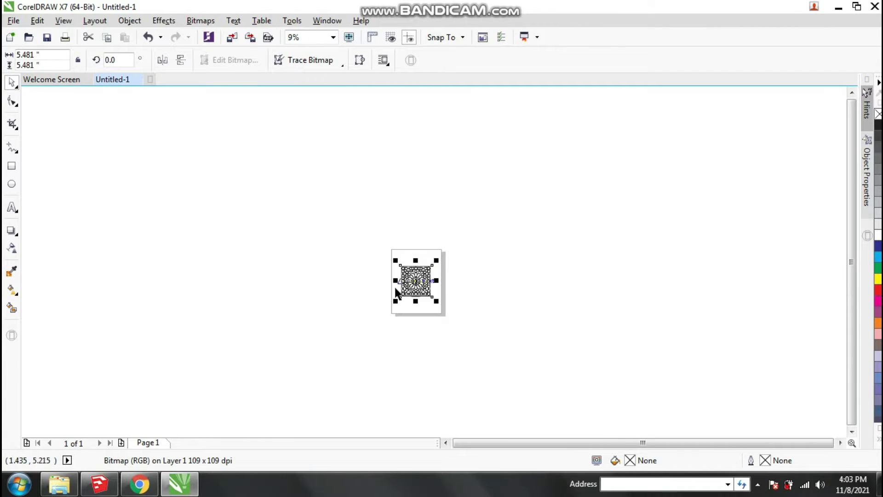
pyautogui.scroll(4, 413, 285)
pyautogui.scroll(-1, 478, 250)
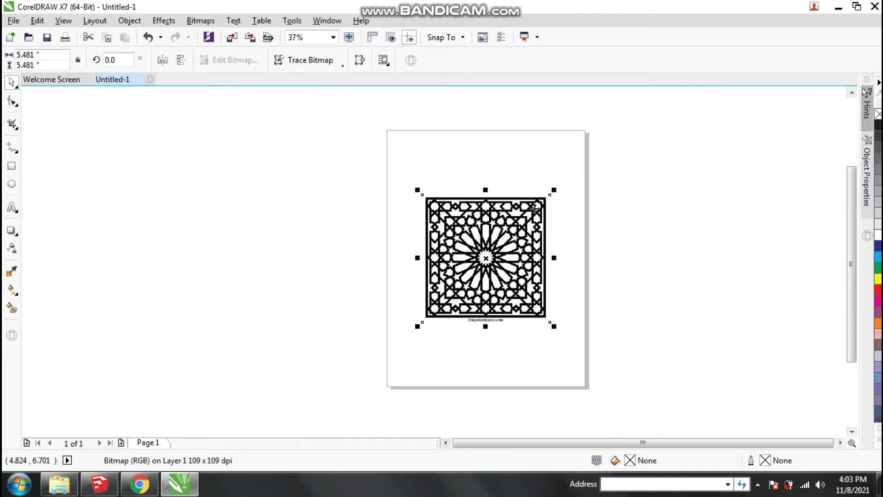
pyautogui.keyDown('shift'); pyautogui.moveTo(555, 189); pyautogui.dragTo(590, 152); pyautogui.keyUp('shift')
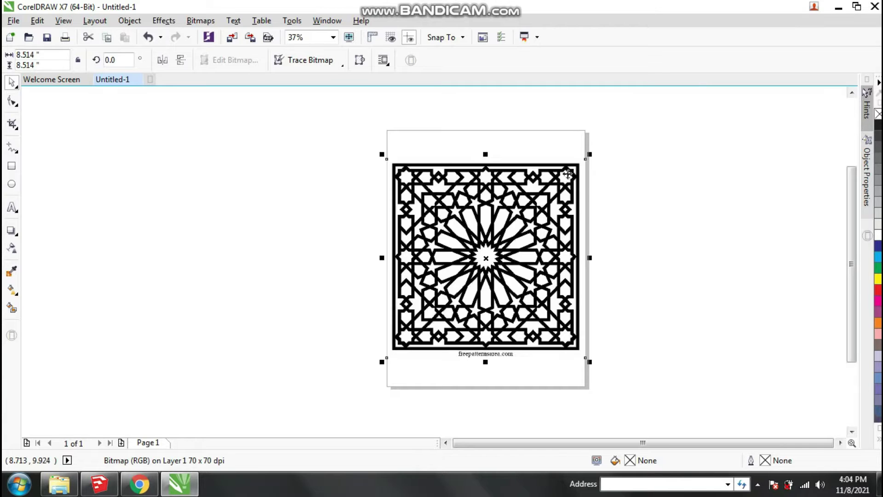
# Start an Outline Trace of the bitmap as Line Art and set the smoothing to 5
pyautogui.click(317, 63)
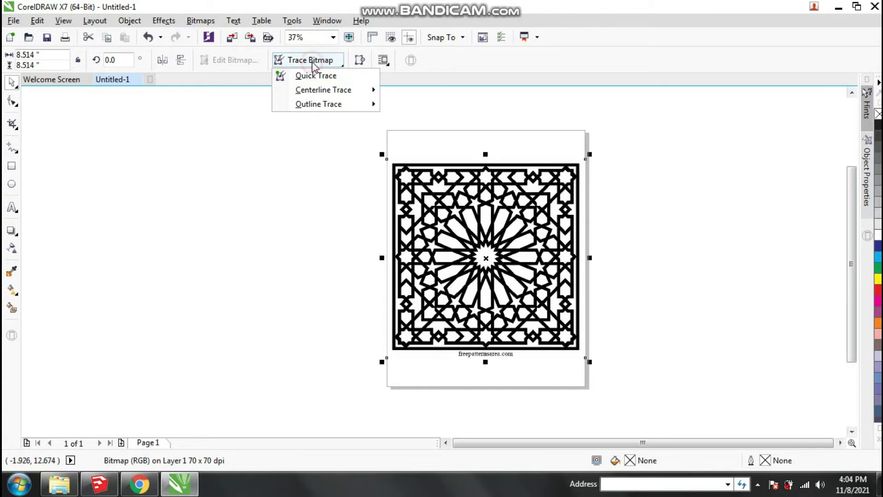
pyautogui.moveTo(328, 107)
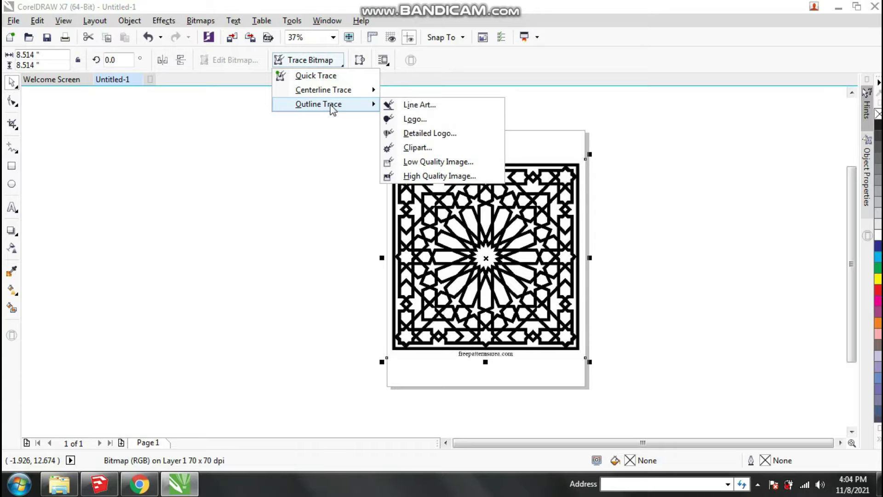
pyautogui.click(418, 105)
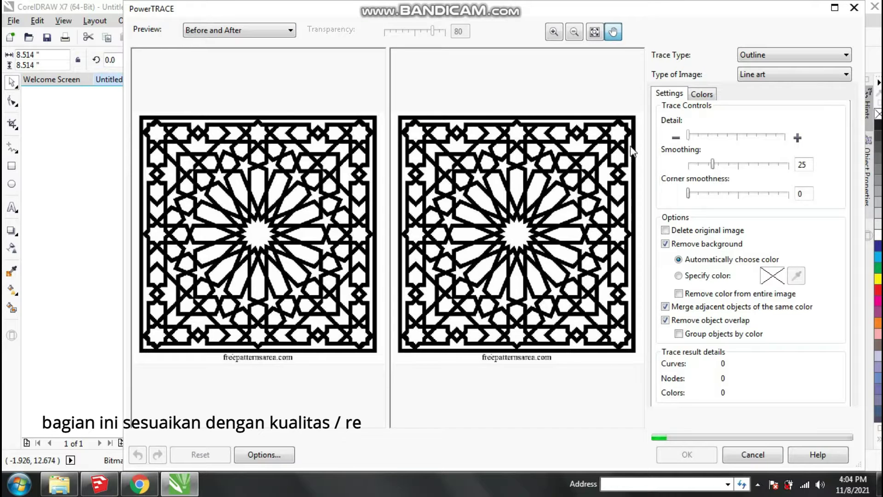
pyautogui.moveTo(807, 165); pyautogui.dragTo(764, 168)
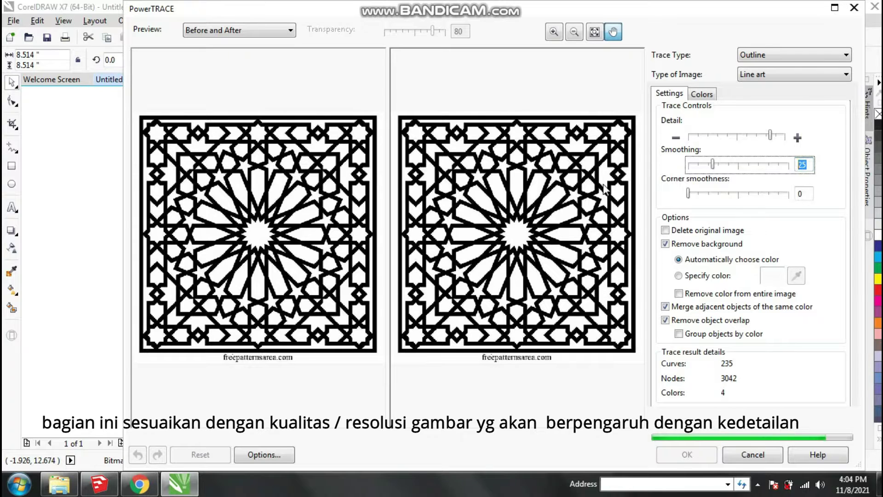
pyautogui.write('5')
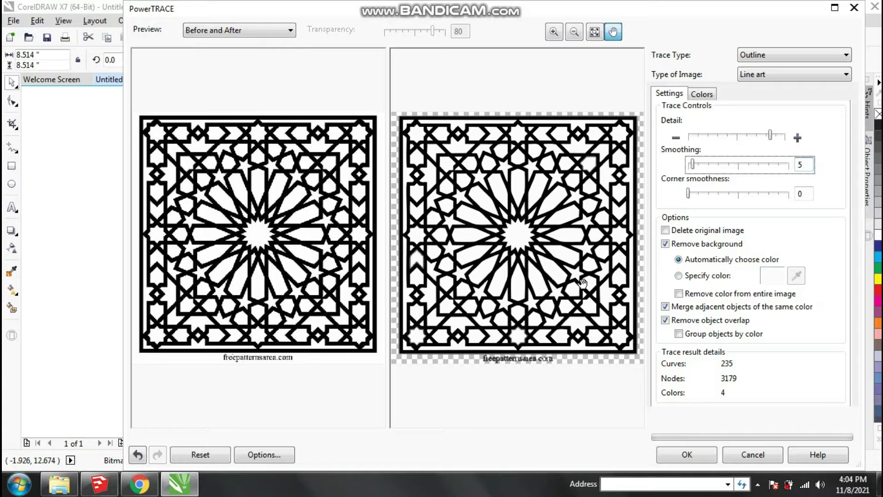
# Compare the trace preview with the original and reduce the trace detail to about 60 percent of its range
pyautogui.scroll(1, 534, 338)
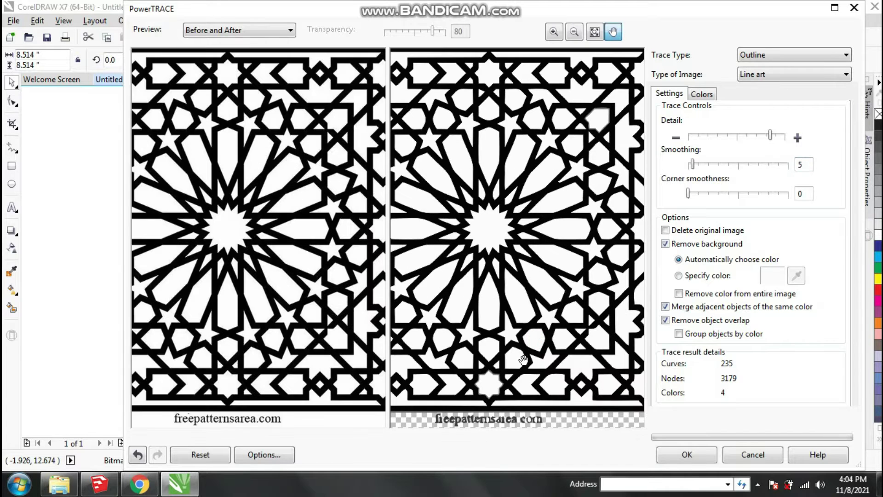
pyautogui.scroll(1, 494, 398)
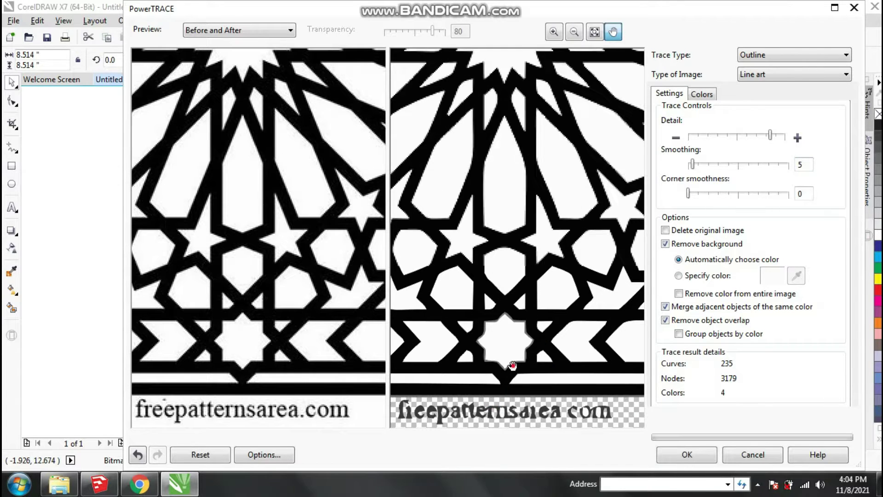
pyautogui.scroll(1, 512, 365)
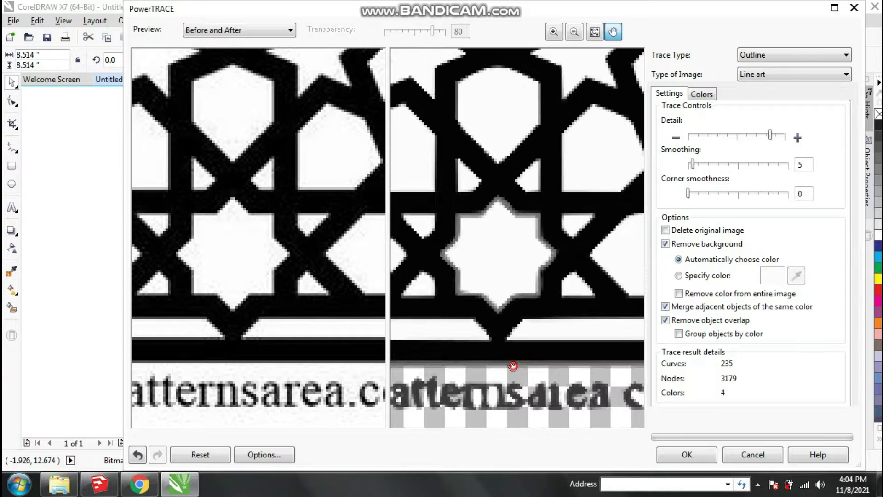
pyautogui.scroll(1, 512, 366)
pyautogui.scroll(-2, 511, 366)
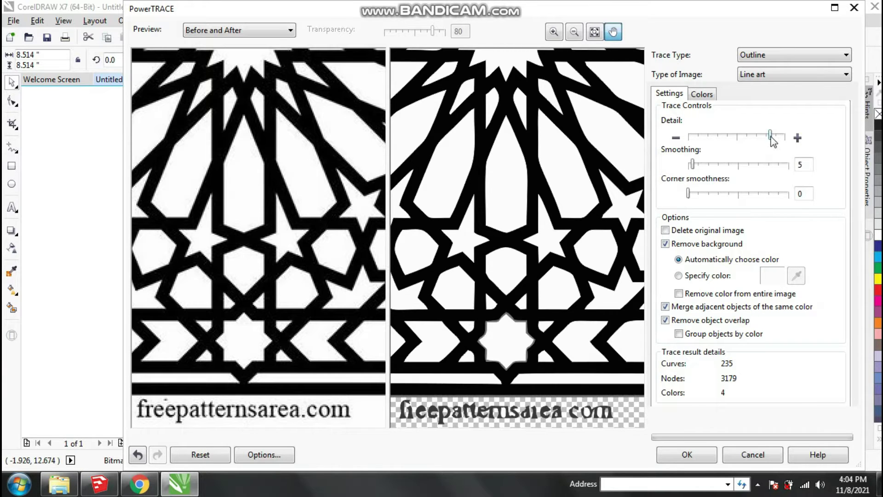
pyautogui.moveTo(771, 137); pyautogui.dragTo(736, 148)
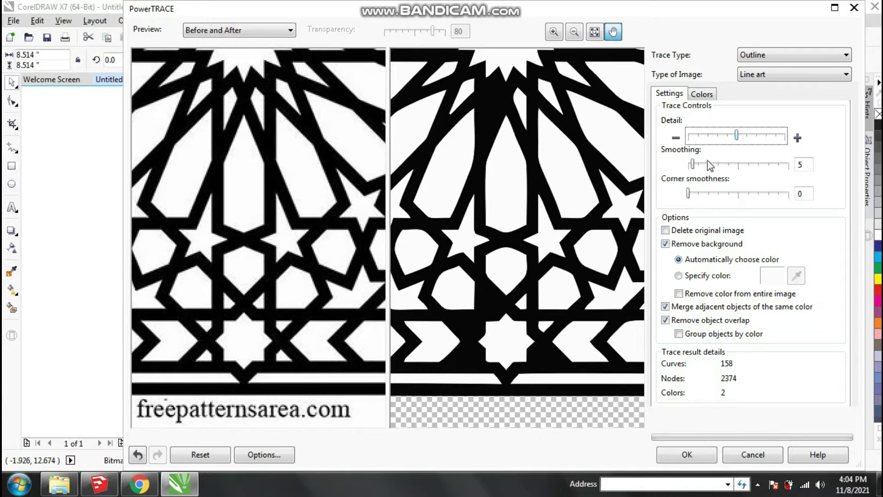
pyautogui.click(747, 139)
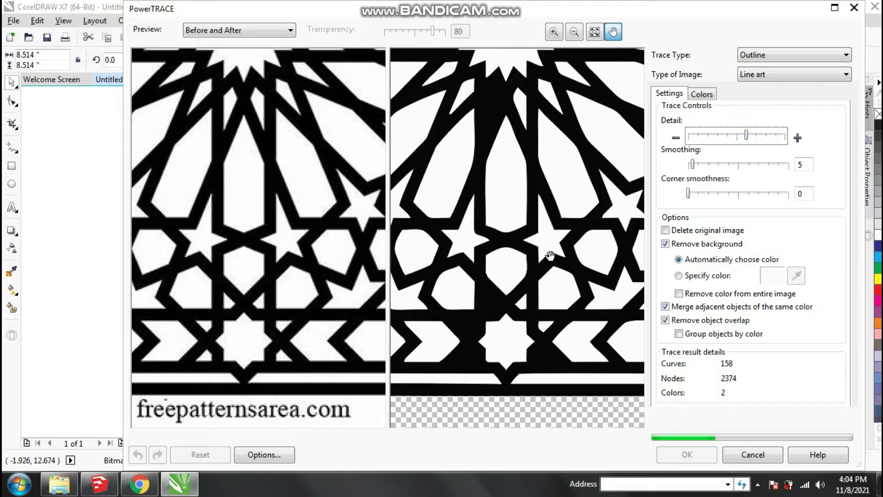
# Check the pattern in the preview, set the trace detail to about 70 percent of its range, and apply the trace
pyautogui.click(529, 284)
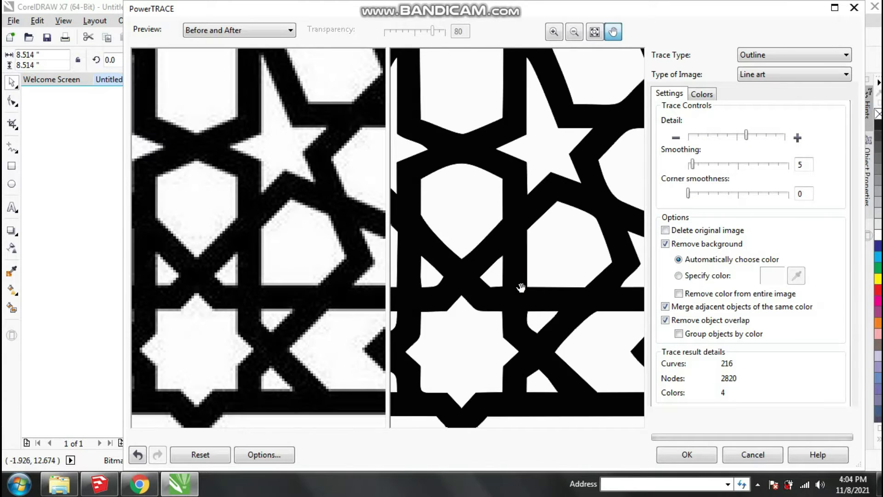
pyautogui.rightClick(521, 287)
pyautogui.rightClick(521, 287)
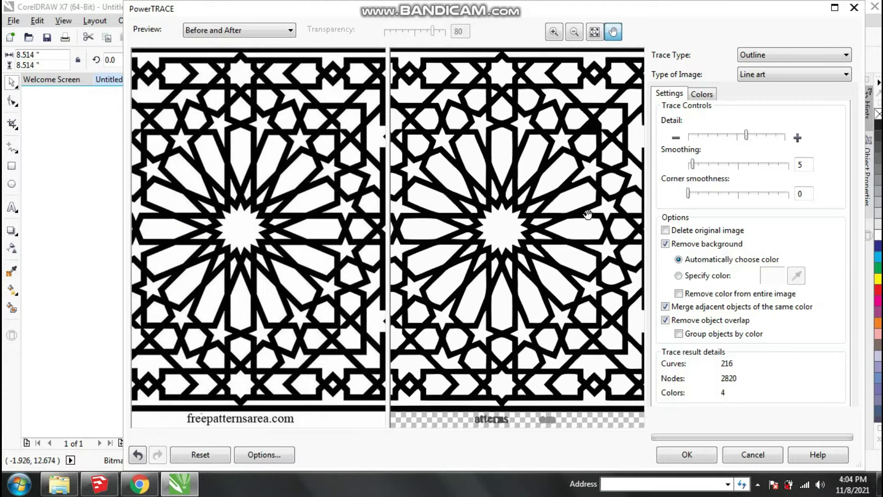
pyautogui.scroll(-1, 588, 215)
pyautogui.scroll(1, 506, 159)
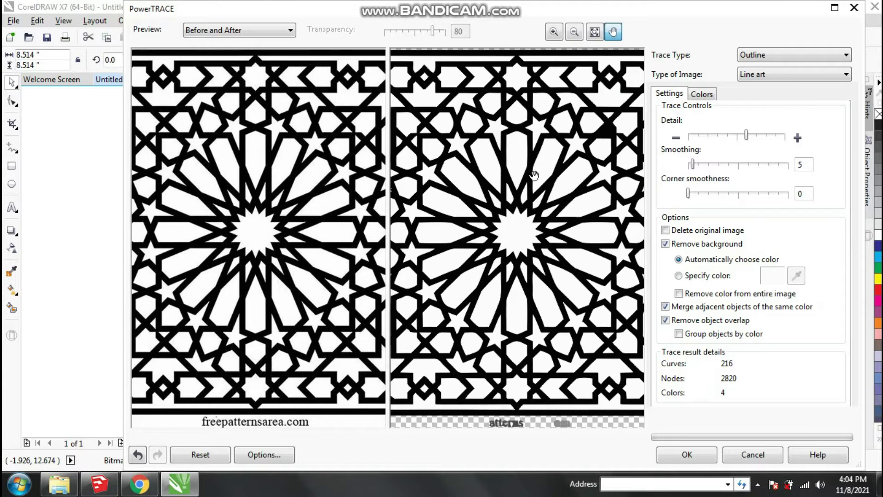
pyautogui.scroll(1, 613, 120)
pyautogui.scroll(-1, 610, 143)
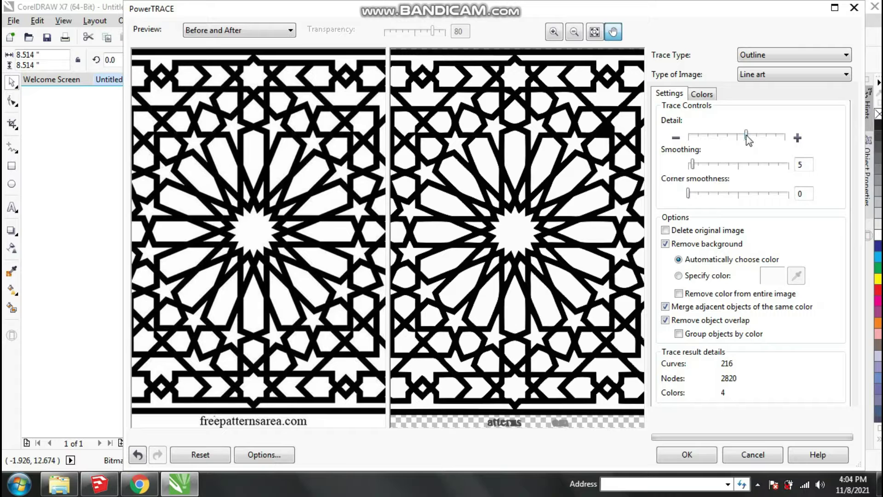
pyautogui.moveTo(746, 135); pyautogui.dragTo(753, 136)
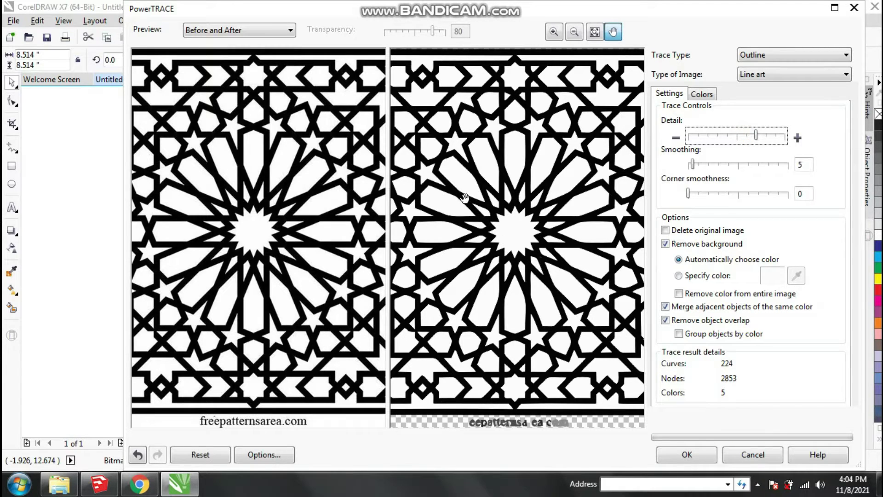
pyautogui.moveTo(487, 263)
pyautogui.mouseDown()
pyautogui.moveTo(586, 209)
pyautogui.moveTo(443, 185)
pyautogui.moveTo(579, 185)
pyautogui.moveTo(510, 185)
pyautogui.mouseUp()
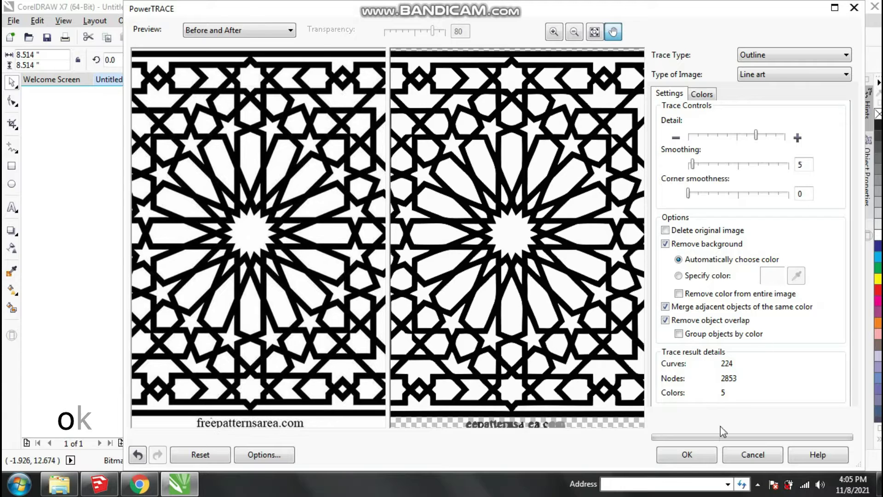
pyautogui.click(687, 454)
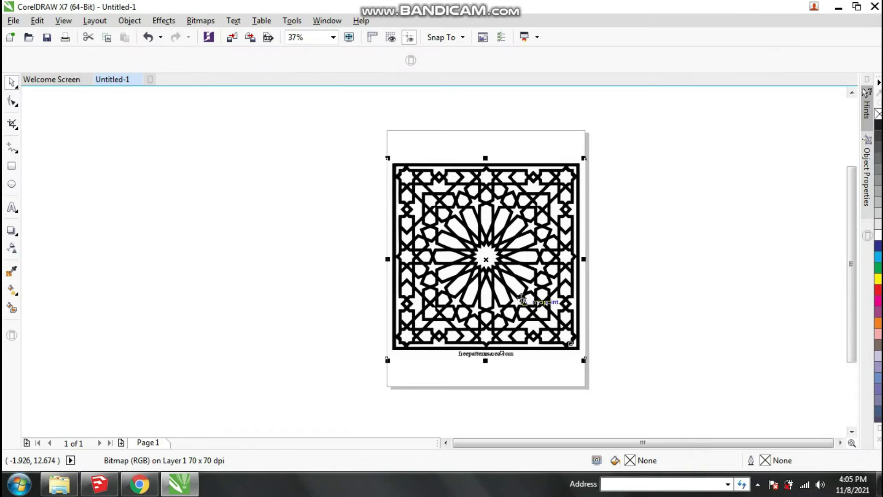
# Separate and delete the original bitmap, and centre the traced pattern group on the page
pyautogui.moveTo(526, 285); pyautogui.dragTo(704, 263)
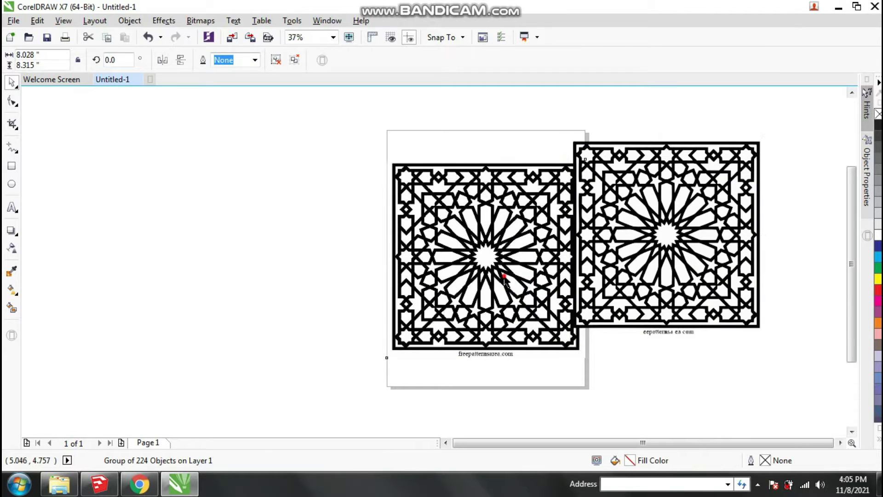
pyautogui.moveTo(456, 270); pyautogui.dragTo(225, 257)
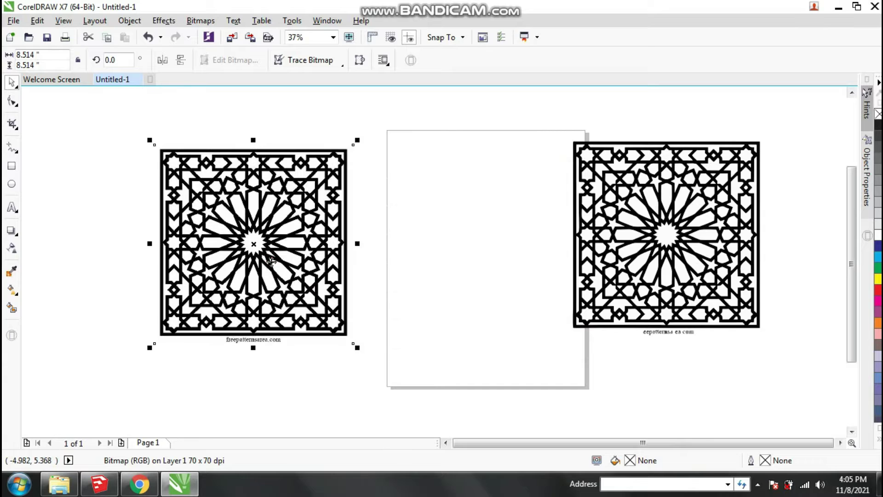
pyautogui.press('Delete')
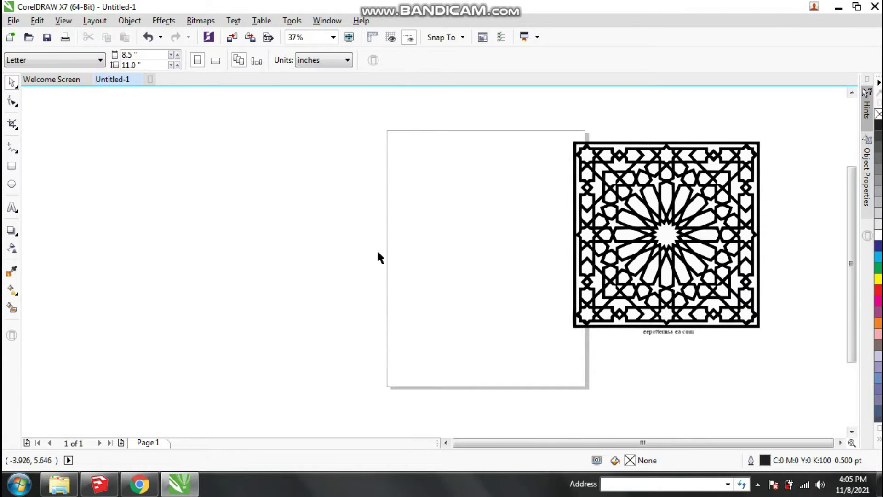
pyautogui.click(670, 251)
pyautogui.press('p')
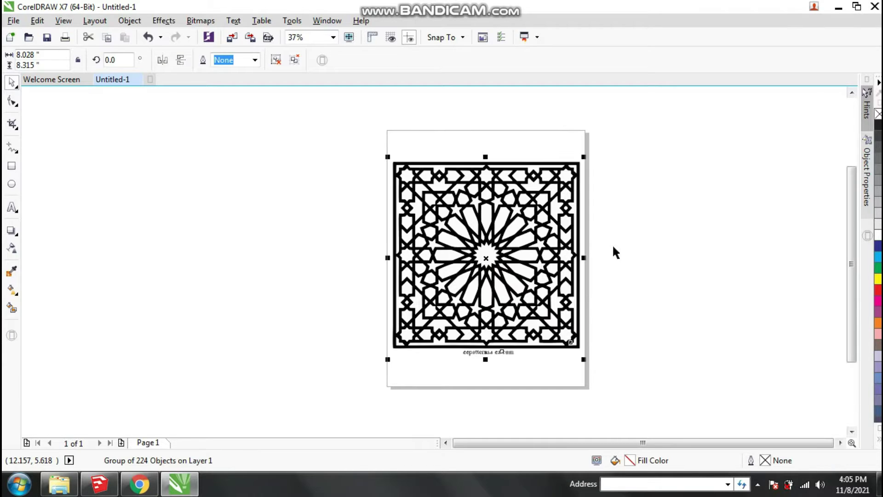
# Ungroup all objects of the traced pattern and delete the watermark text remnants below it
pyautogui.click(294, 59)
pyautogui.moveTo(339, 407); pyautogui.dragTo(756, 186)
pyautogui.press('Delete')
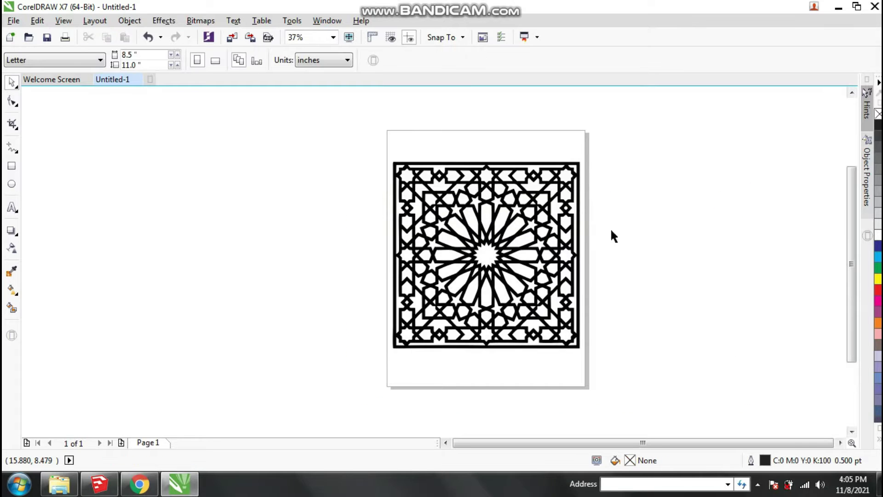
# Draw a rectangle about 13.4 by 10.9 inches over the traced pattern, fill it red, and send it behind the pattern
pyautogui.moveTo(341, 119); pyautogui.dragTo(642, 297)
pyautogui.click(642, 296)
pyautogui.click(11, 167)
pyautogui.moveTo(359, 140); pyautogui.dragTo(671, 395)
pyautogui.moveTo(877, 291); pyautogui.dragTo(667, 294)
pyautogui.click(11, 82)
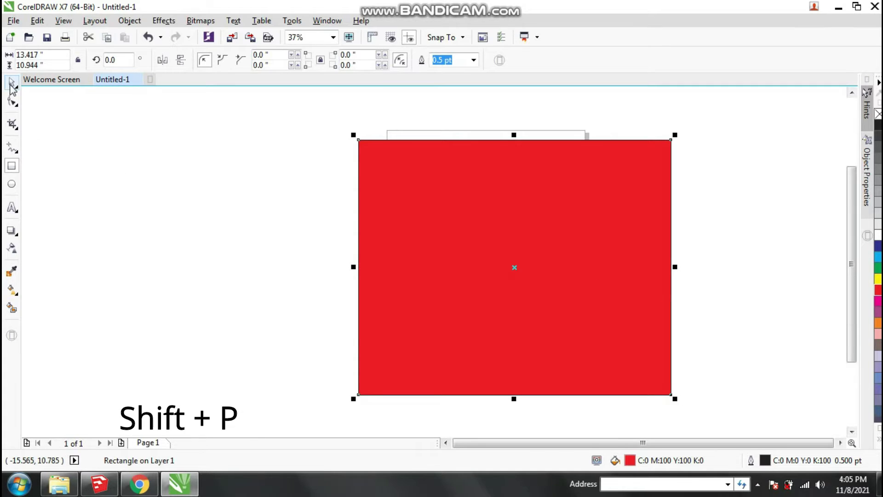
pyautogui.hotkey('shift', 'pagedown')
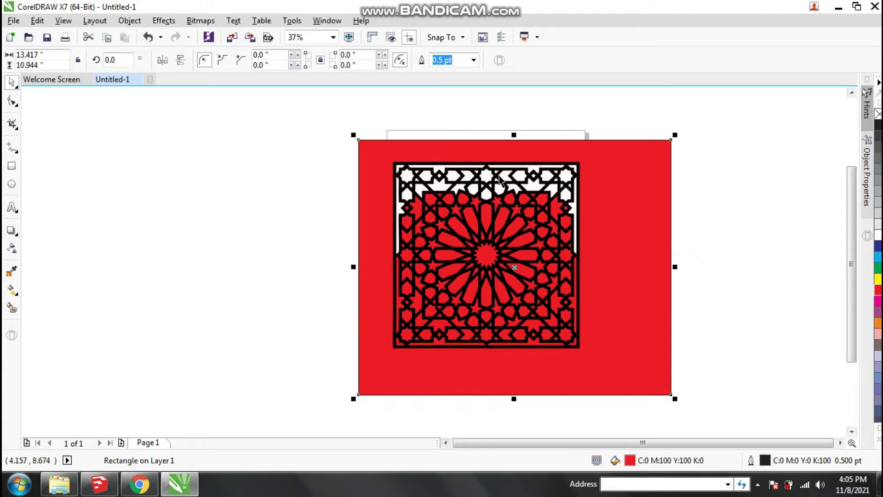
# Delete the white background shapes inside the traced pattern, and remove the red backing rectangle
pyautogui.scroll(3, 500, 175)
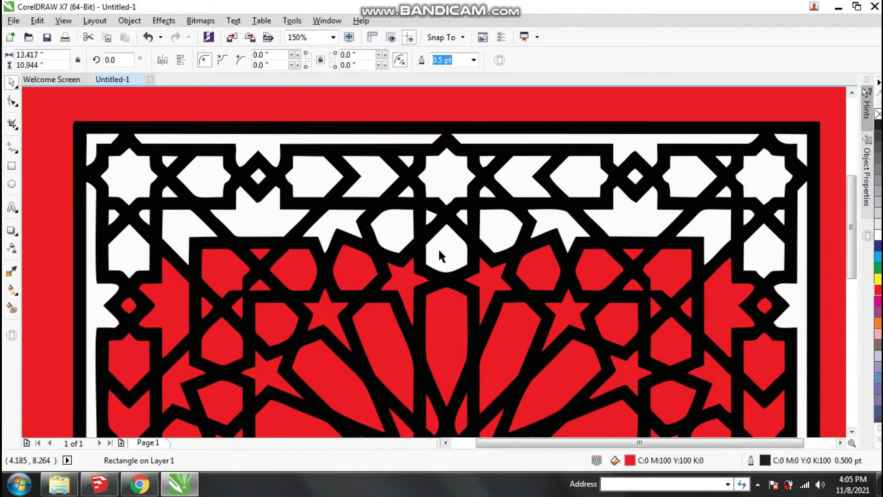
pyautogui.scroll(-3, 437, 247)
pyautogui.moveTo(248, 150); pyautogui.dragTo(636, 339)
pyautogui.press('Delete')
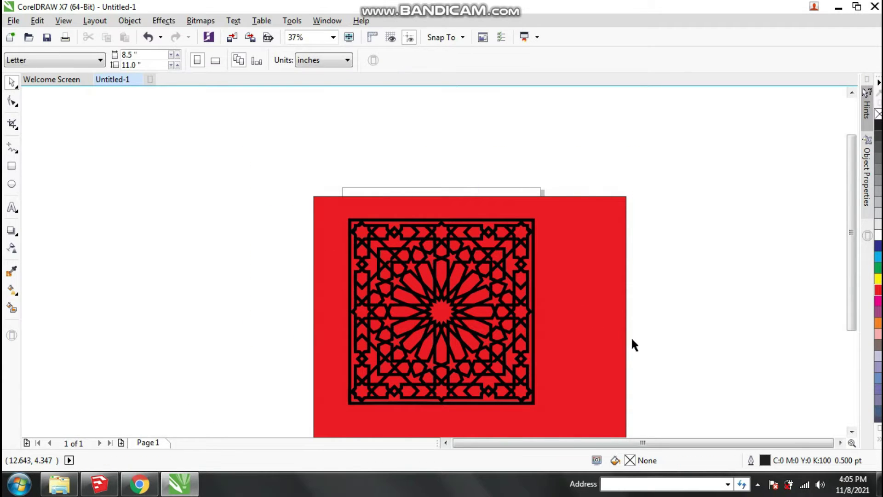
pyautogui.click(556, 272)
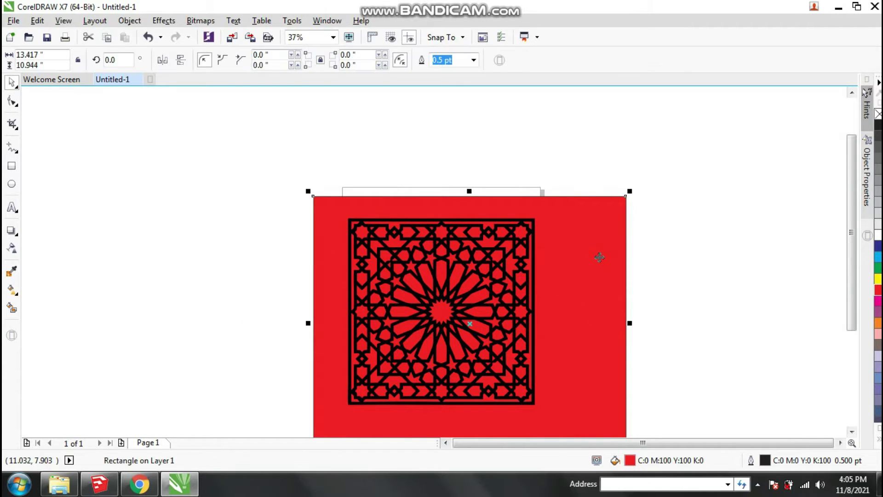
pyautogui.press('Delete')
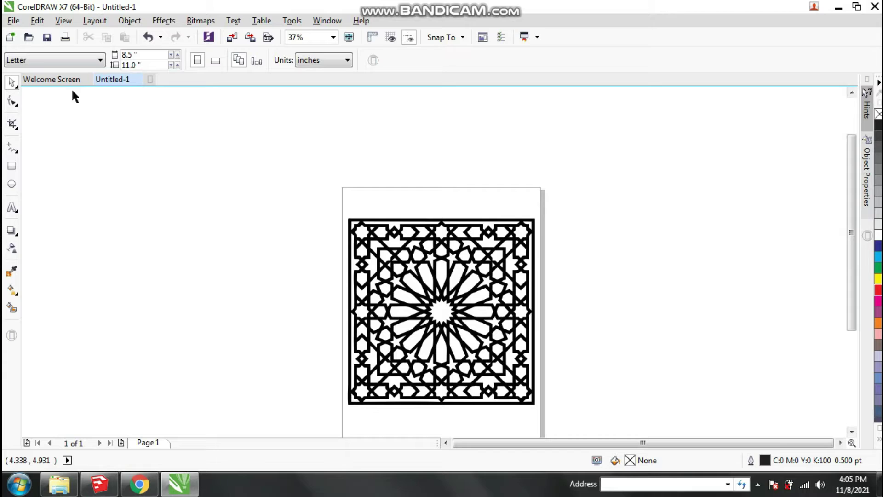
# Export the pattern to Downloads as a DXF - AutoCAD file, replacing LOSTER, with version AutoCAD 2008-2013 and units in inches
pyautogui.click(15, 21)
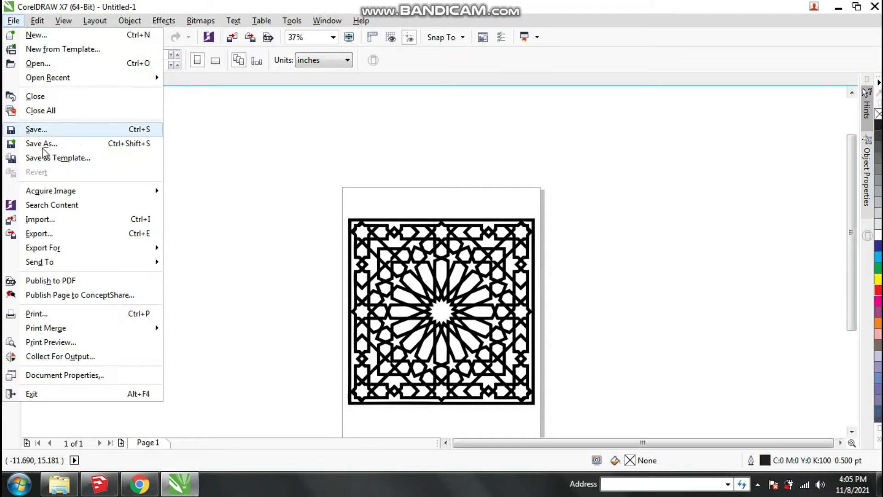
pyautogui.click(47, 234)
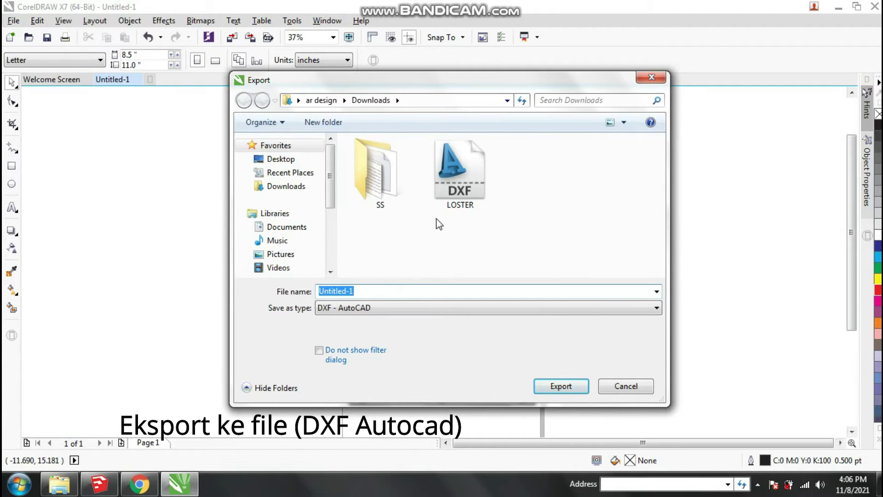
pyautogui.click(460, 202)
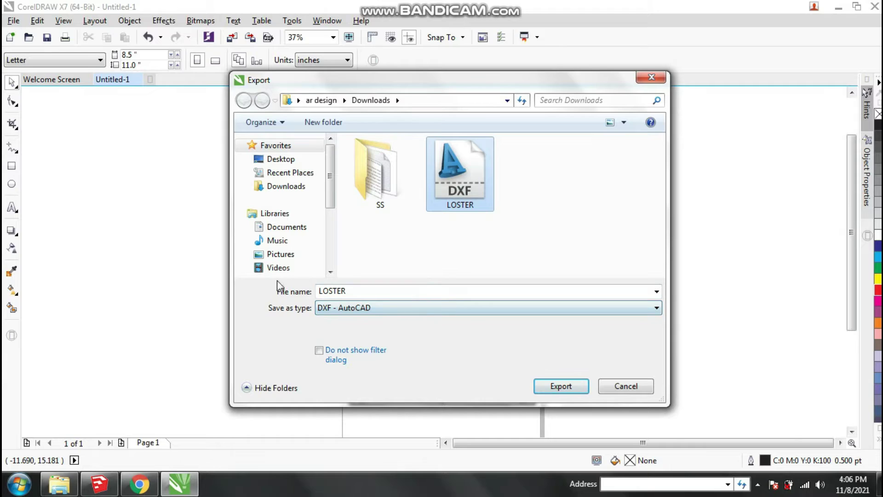
pyautogui.click(574, 385)
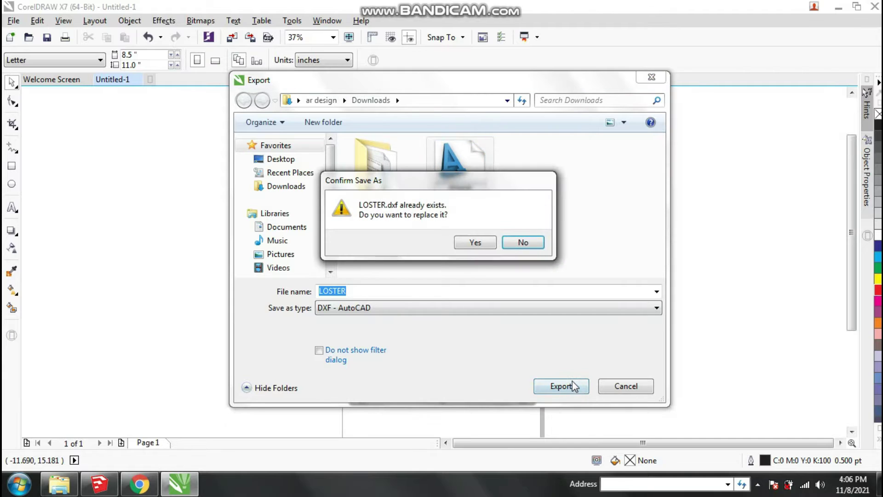
pyautogui.click(475, 243)
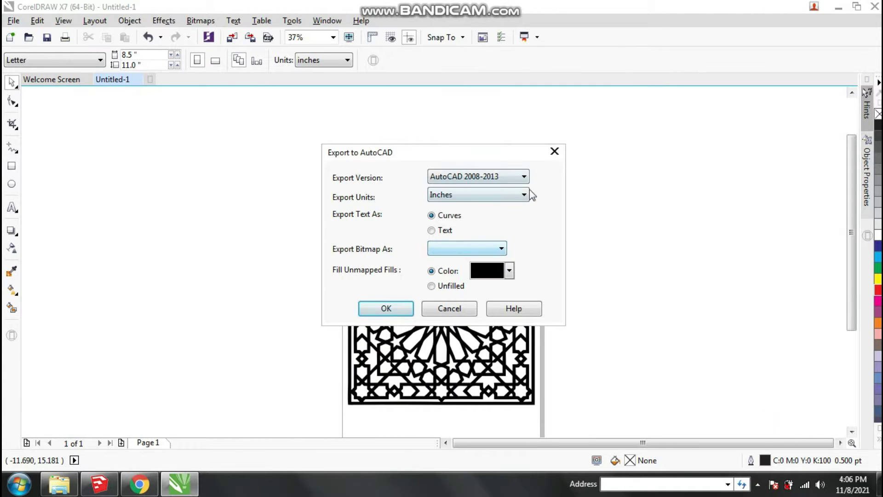
pyautogui.click(383, 309)
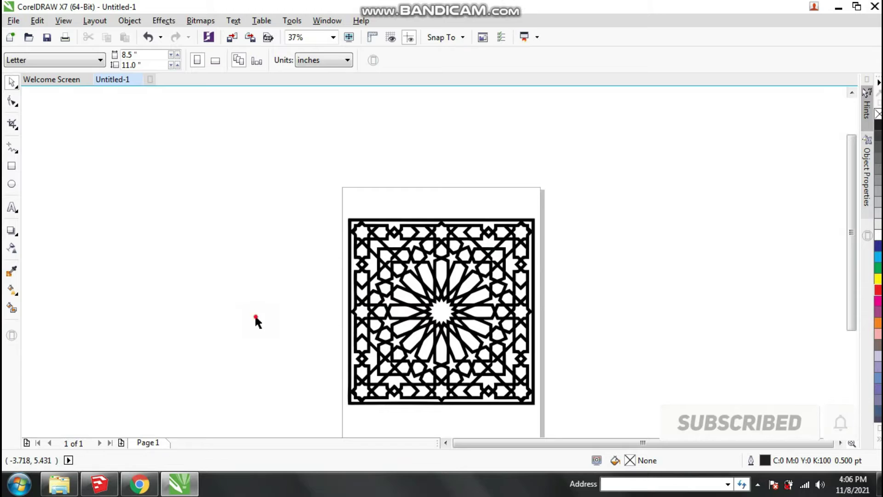
# Locate the exported LOSTER DXF file in the Downloads folder and switch to SketchUp
pyautogui.click(60, 488)
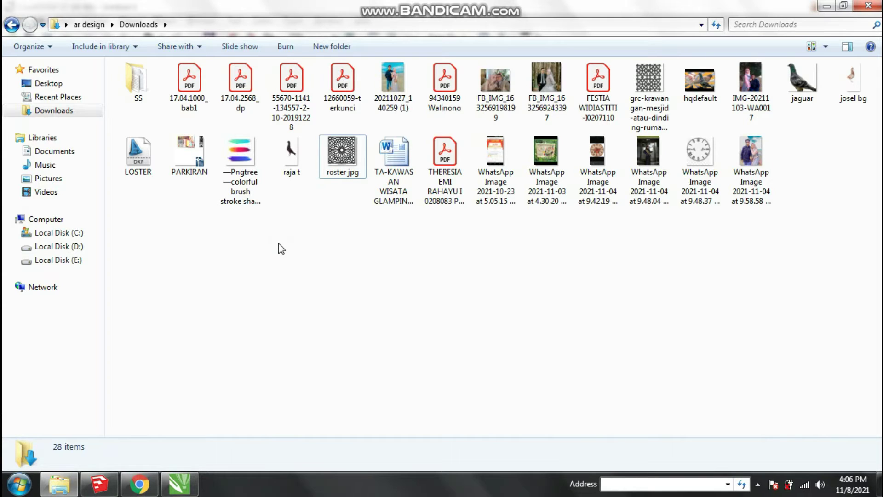
pyautogui.click(136, 171)
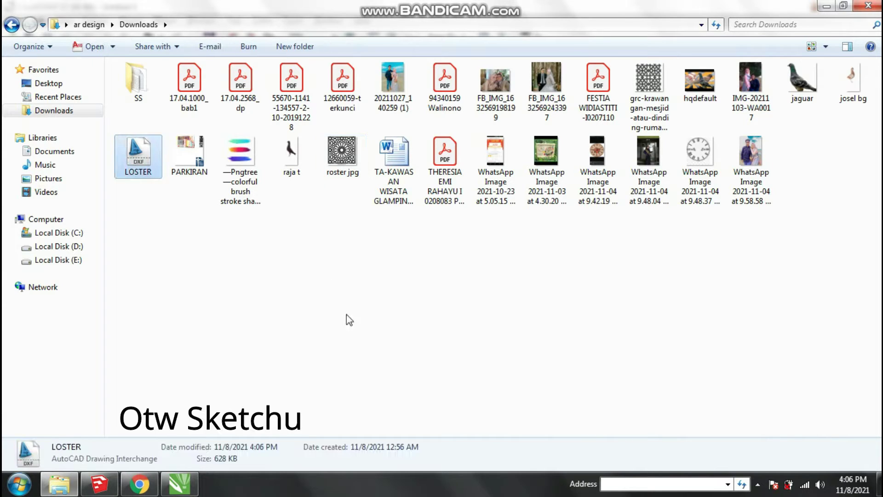
pyautogui.click(111, 488)
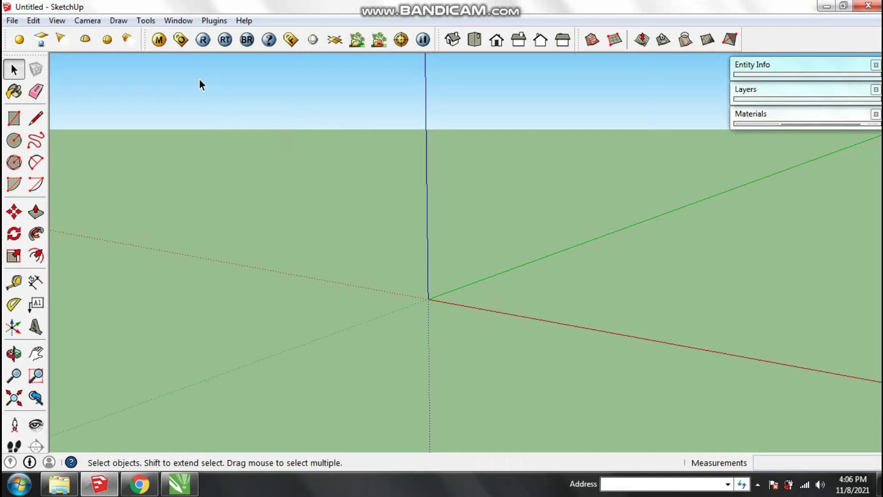
# Set the model's length units to decimal centimetres with a precision of 0 and the units format display turned off
pyautogui.click(178, 20)
pyautogui.click(196, 35)
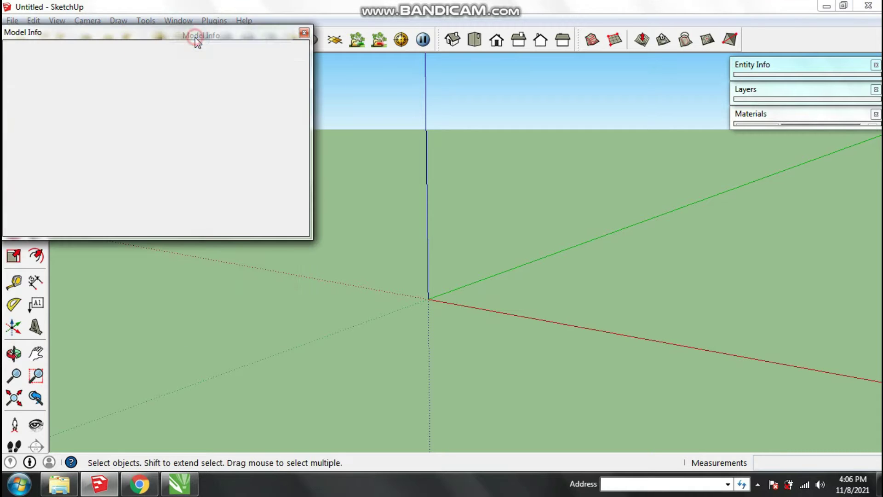
pyautogui.click(185, 72)
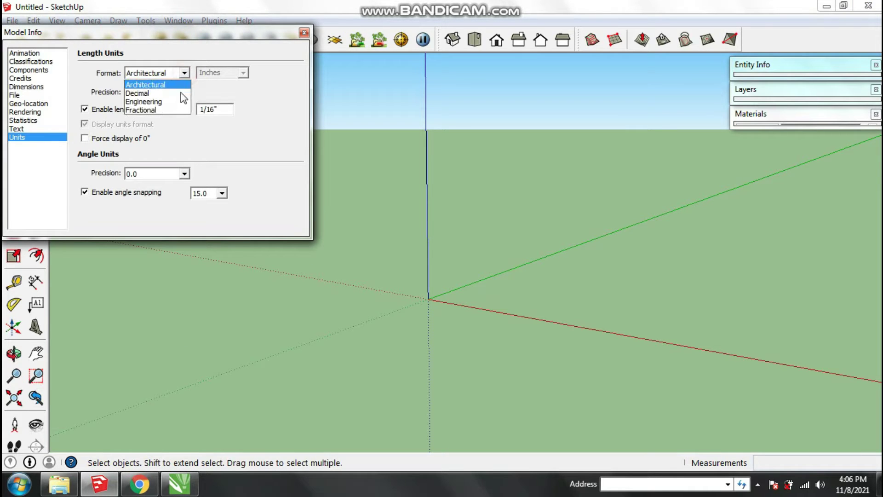
pyautogui.click(179, 93)
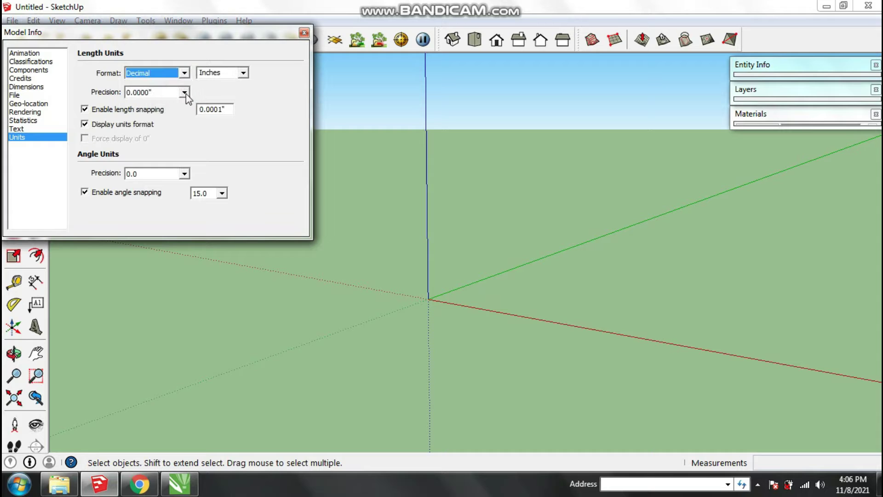
pyautogui.click(242, 72)
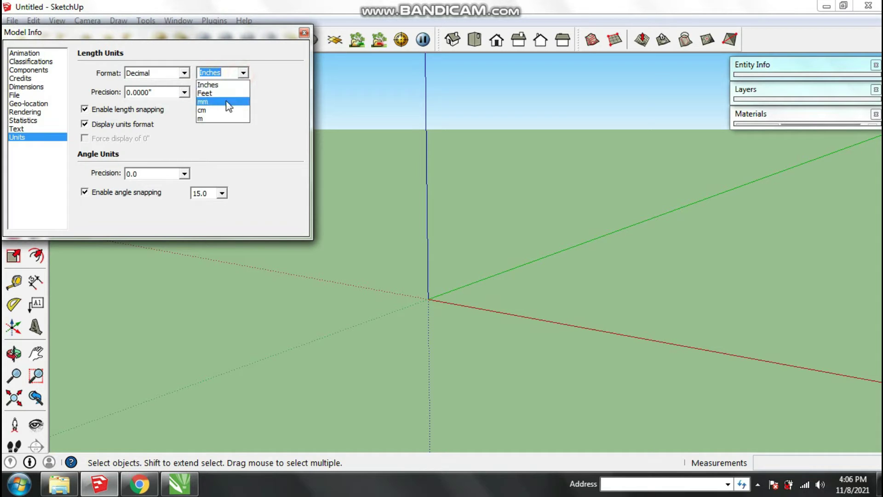
pyautogui.click(226, 110)
pyautogui.click(181, 92)
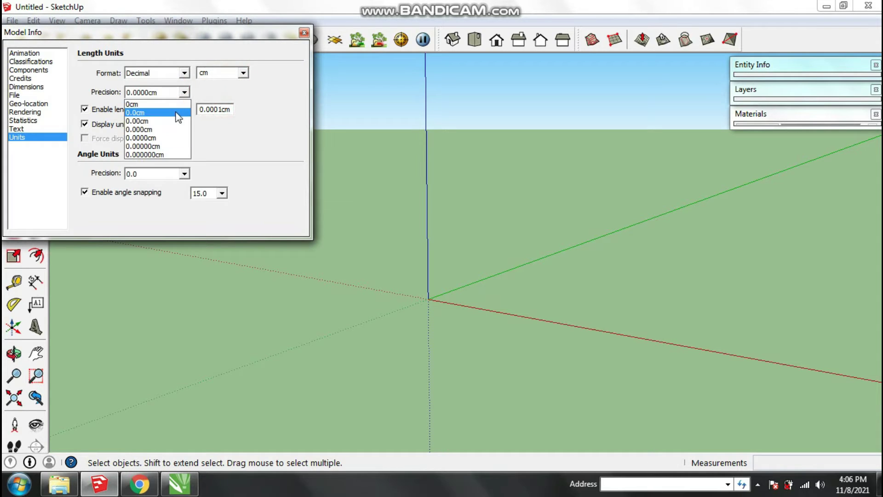
pyautogui.click(132, 105)
pyautogui.click(282, 121)
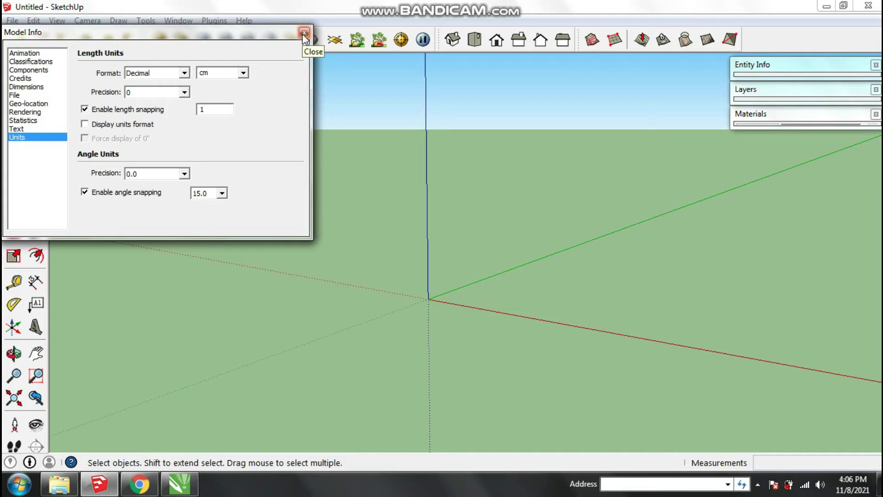
pyautogui.click(184, 92)
pyautogui.click(138, 98)
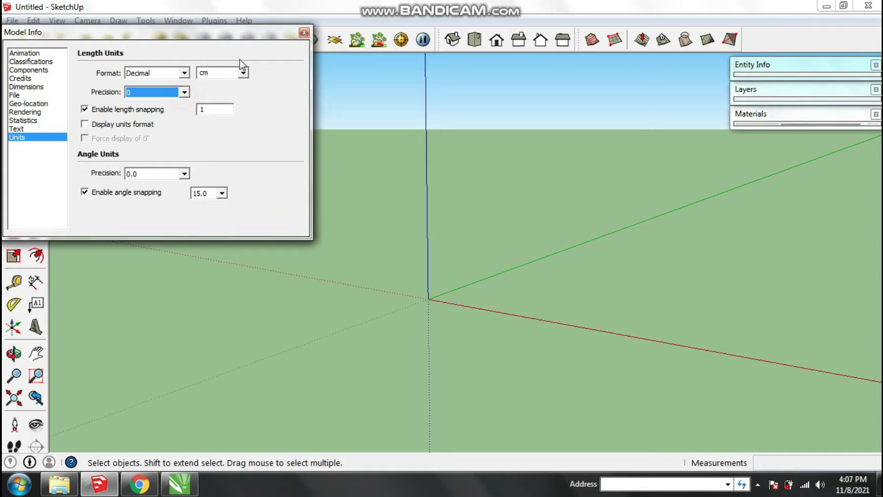
pyautogui.click(303, 33)
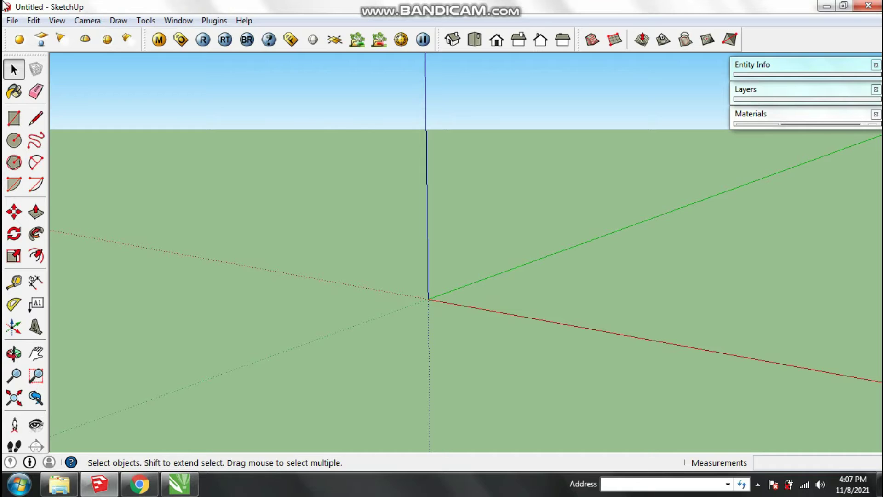
# Import the LOSTER DXF file from Downloads as an AutoCAD file and close the import results
pyautogui.click(16, 22)
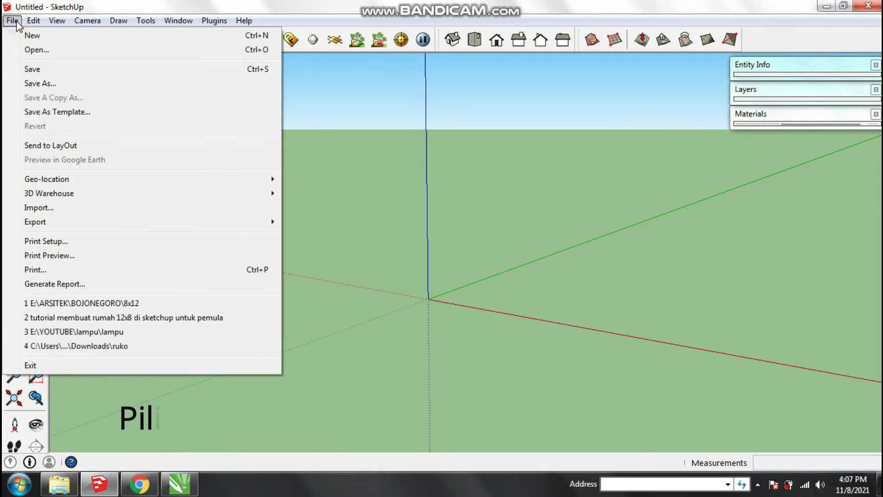
pyautogui.click(36, 208)
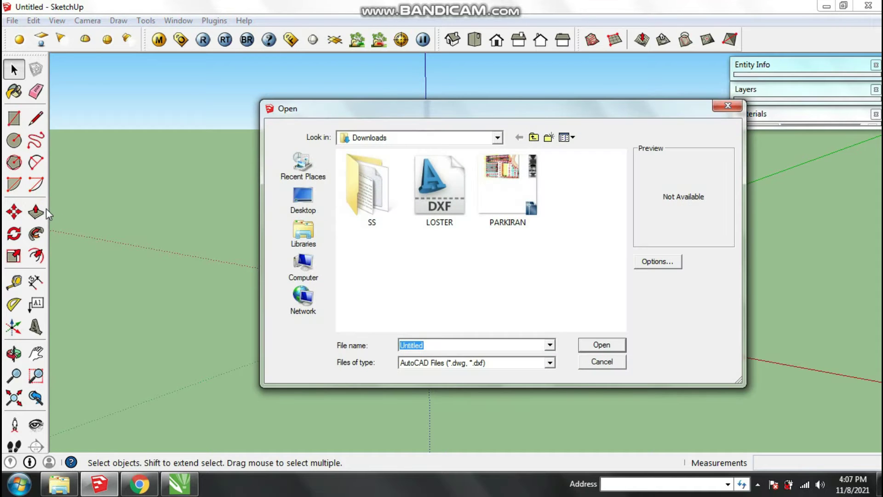
pyautogui.click(426, 214)
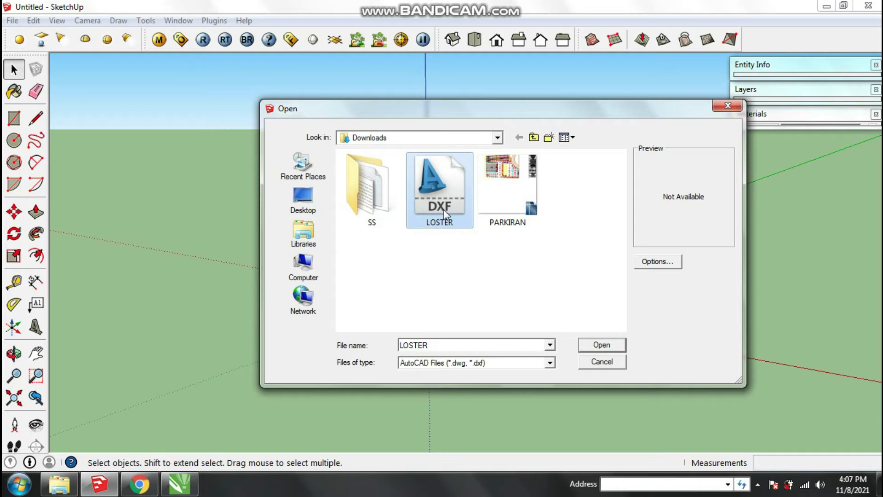
pyautogui.click(550, 364)
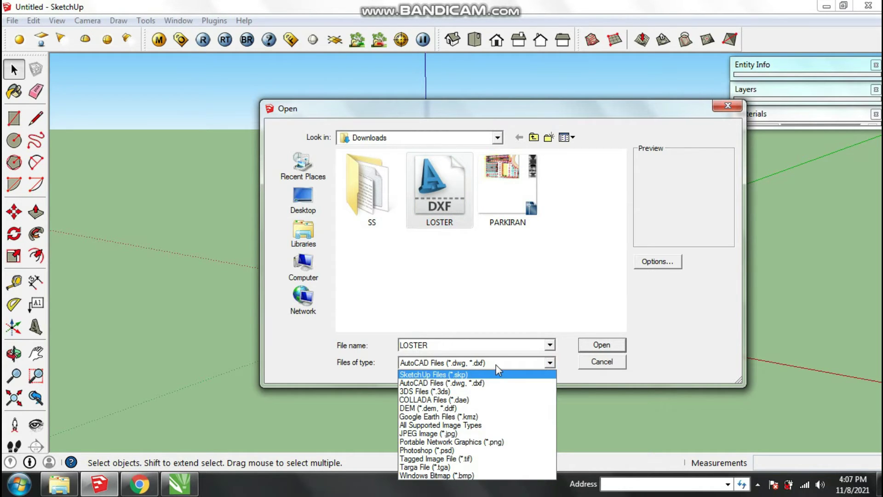
pyautogui.click(436, 366)
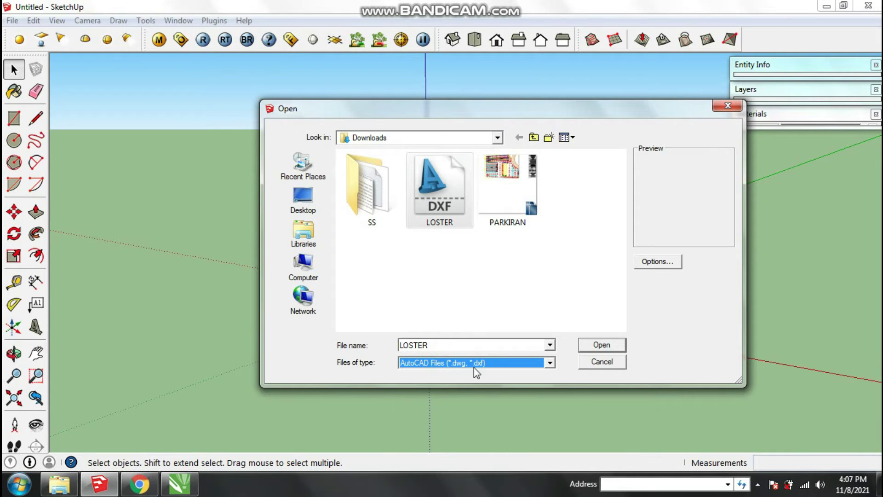
pyautogui.click(505, 349)
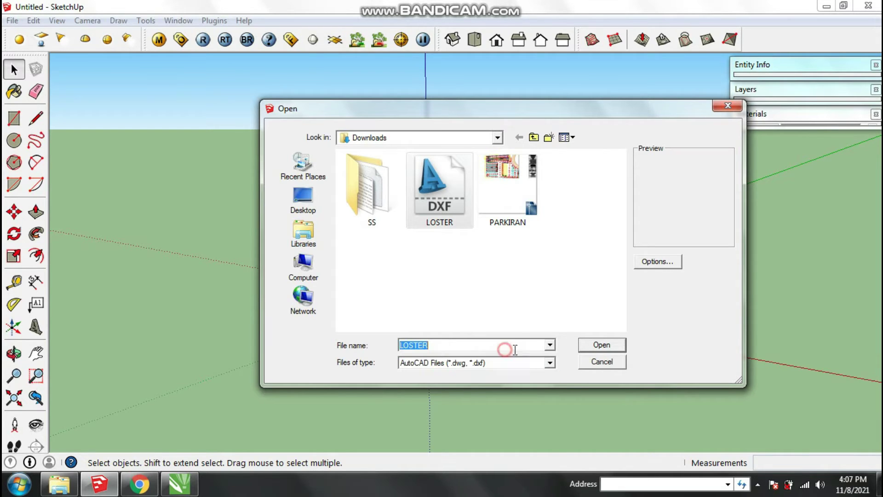
pyautogui.click(600, 345)
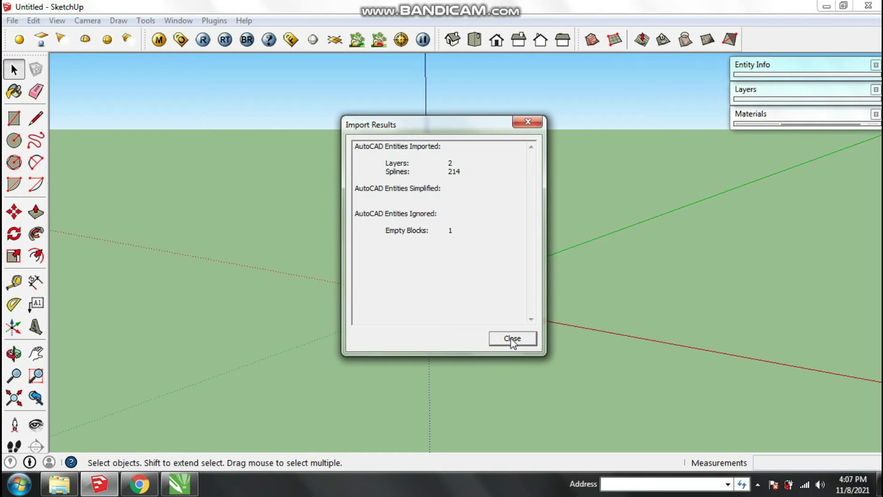
pyautogui.click(511, 340)
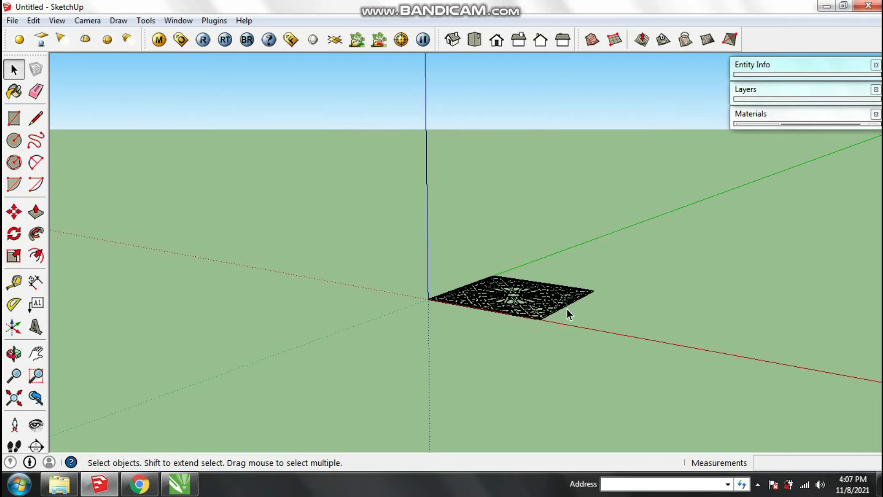
# Examine the imported pattern's linework up close from several angles, and switch to the top view
pyautogui.scroll(3, 568, 311)
pyautogui.scroll(5, 567, 308)
pyautogui.moveTo(465, 355); pyautogui.dragTo(562, 438, button='middle')
pyautogui.scroll(-1, 434, 194)
pyautogui.moveTo(434, 195); pyautogui.dragTo(437, 354, button='middle')
pyautogui.scroll(4, 499, 157)
pyautogui.moveTo(528, 159); pyautogui.dragTo(503, 300, button='middle')
pyautogui.scroll(-2, 550, 277)
pyautogui.click(475, 40)
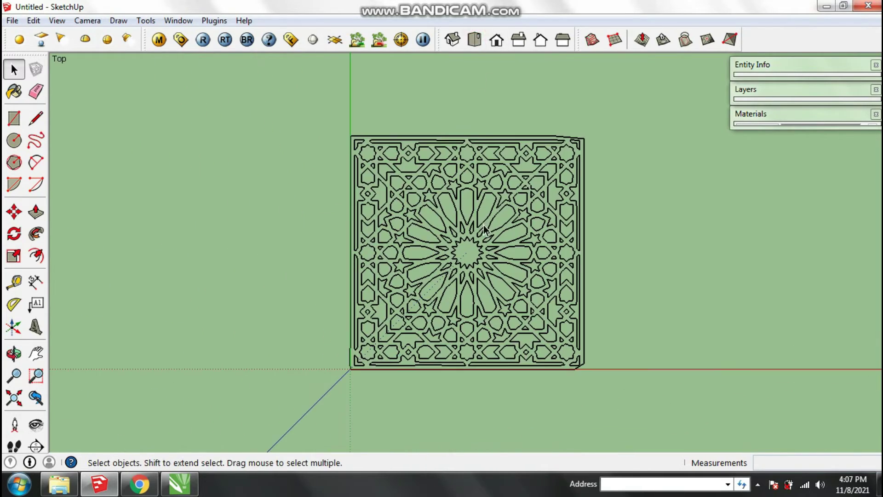
# Draw a rectangle on the ground plane that encloses the whole imported pattern
pyautogui.click(14, 118)
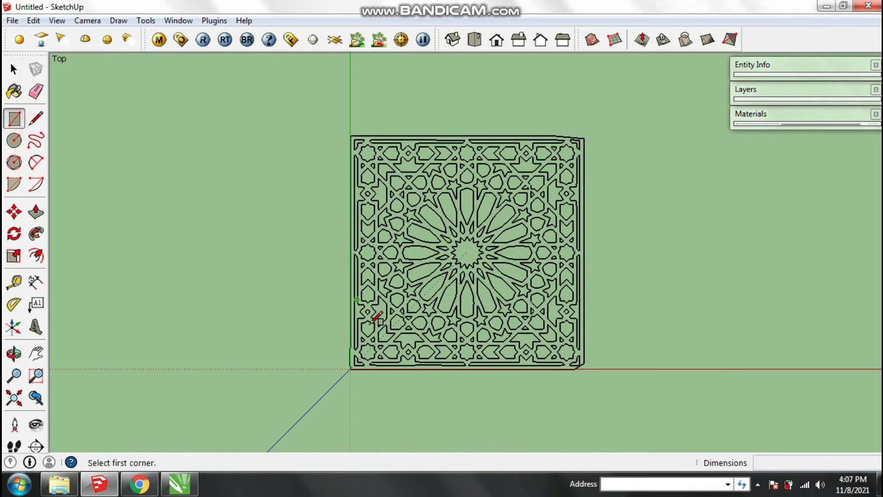
pyautogui.click(334, 394)
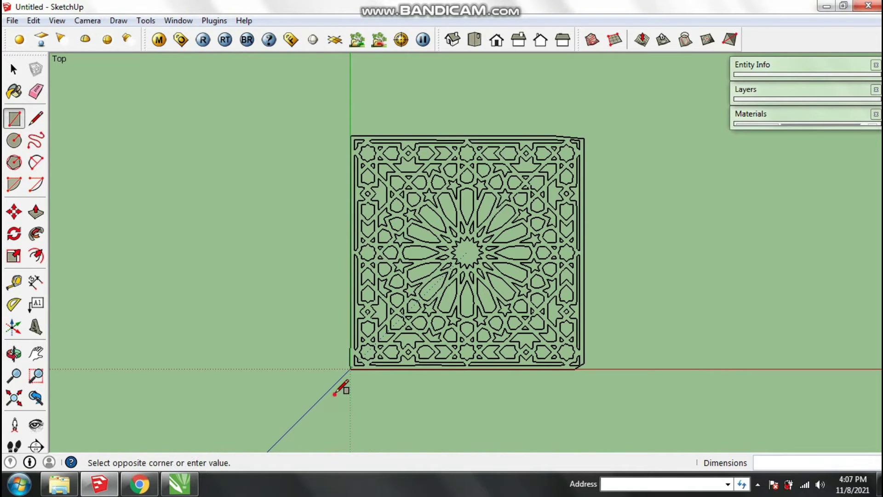
pyautogui.click(641, 95)
pyautogui.click(12, 70)
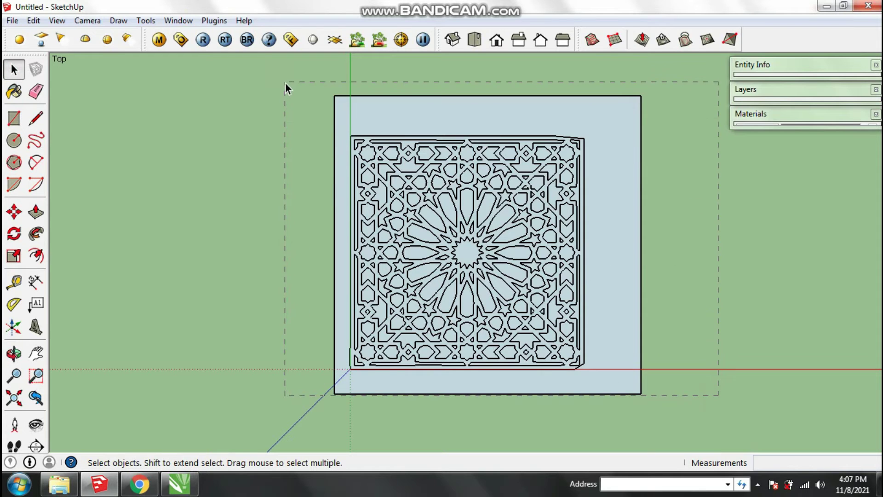
# Try to merge the enclosing rectangle with the imported pattern by grouping everything and exploding the group, and test-select the petal faces
pyautogui.moveTo(285, 83); pyautogui.dragTo(285, 83)
pyautogui.rightClick(490, 215)
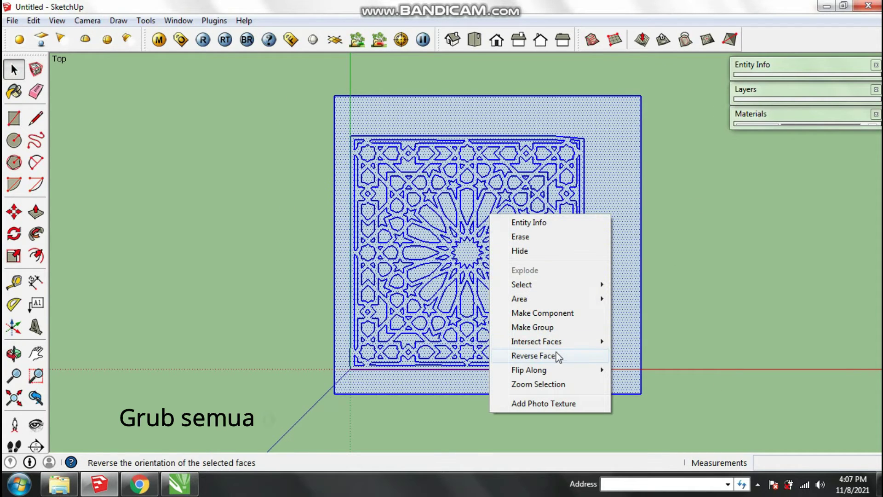
pyautogui.click(533, 327)
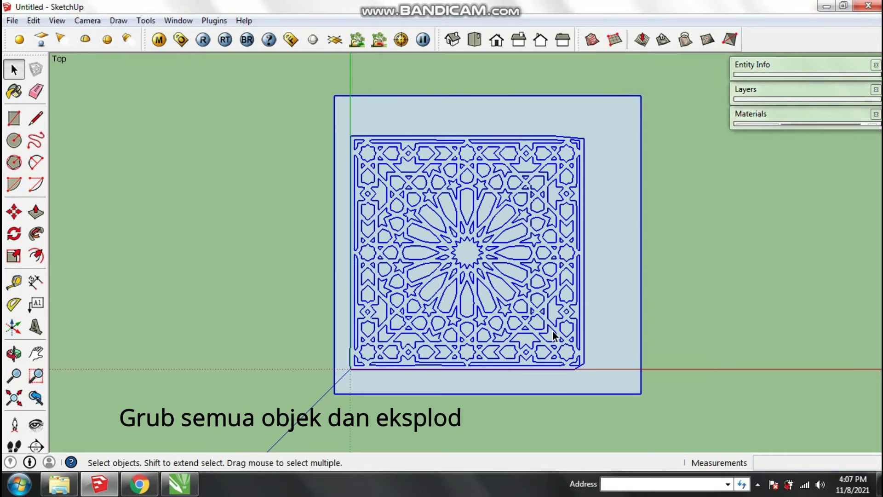
pyautogui.rightClick(550, 225)
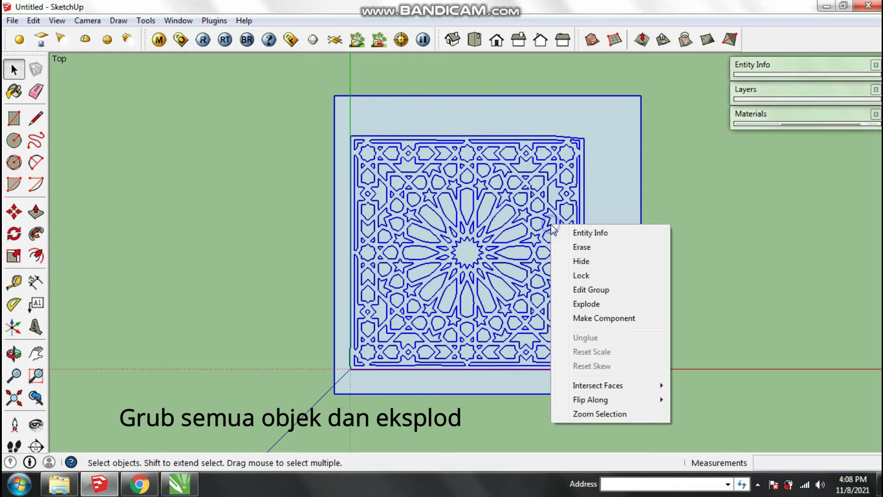
pyautogui.click(598, 305)
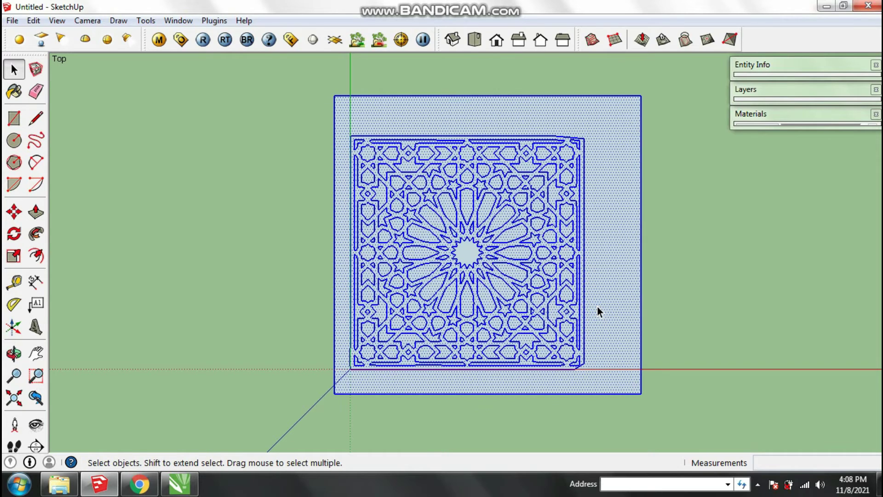
pyautogui.click(720, 257)
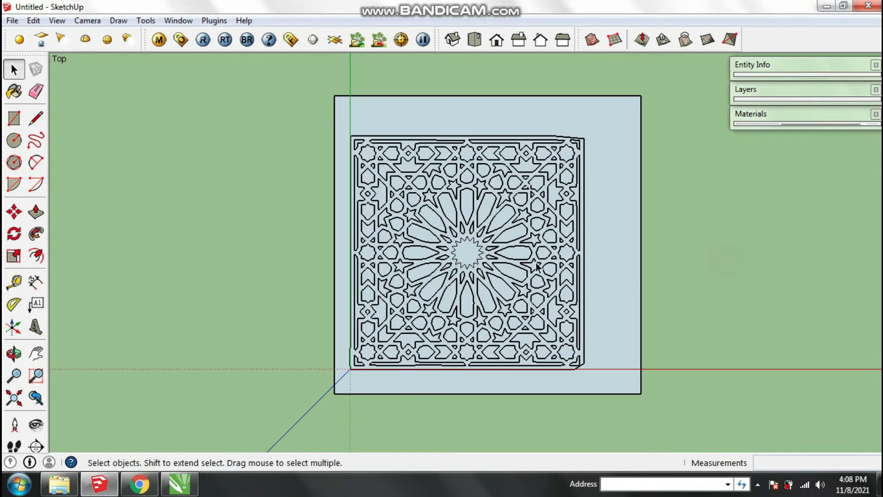
pyautogui.click(522, 255)
pyautogui.scroll(5, 523, 255)
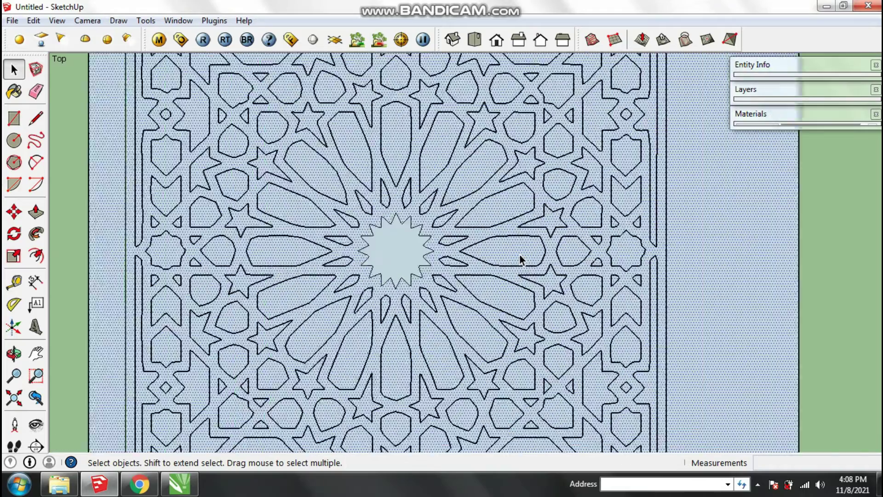
pyautogui.scroll(3, 409, 236)
pyautogui.click(447, 236)
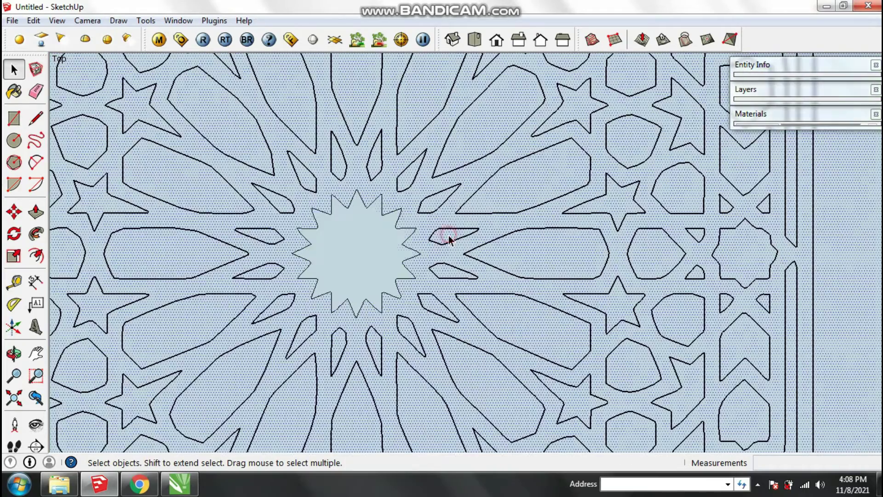
# Group the whole pattern and the rectangle again, and explode that group to retry splitting the face
pyautogui.scroll(-10, 449, 240)
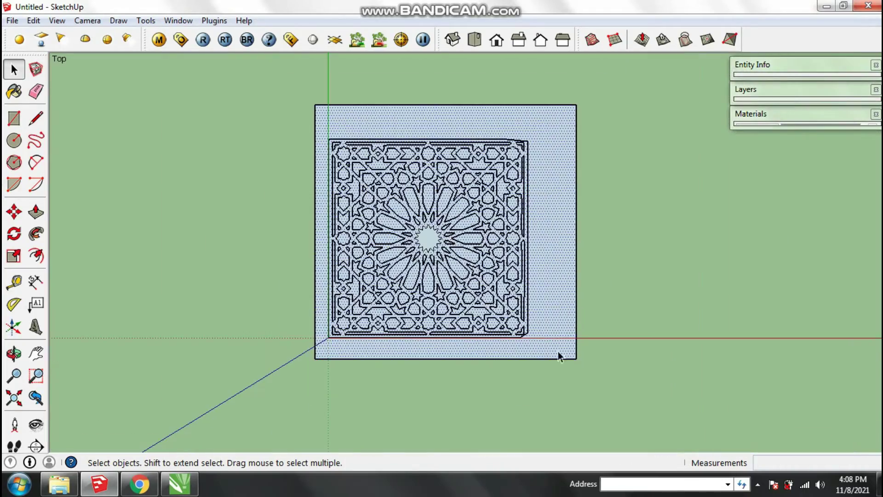
pyautogui.moveTo(225, 102); pyautogui.dragTo(221, 94)
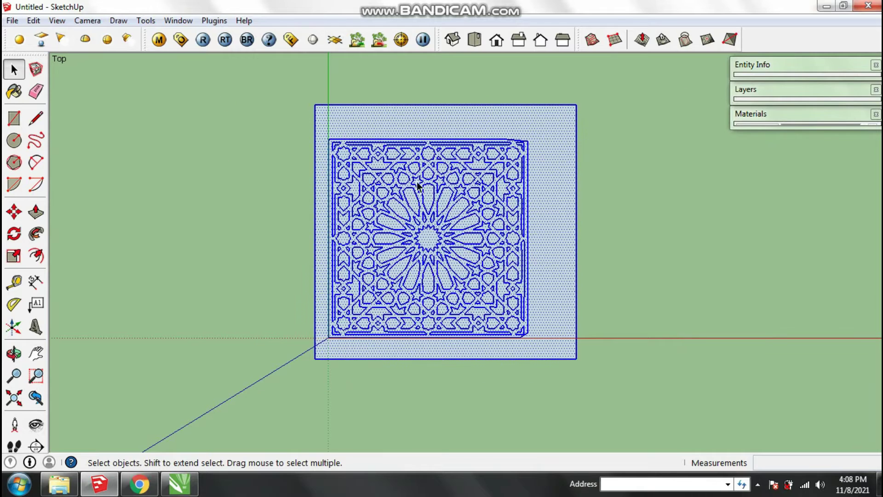
pyautogui.rightClick(420, 183)
pyautogui.click(484, 297)
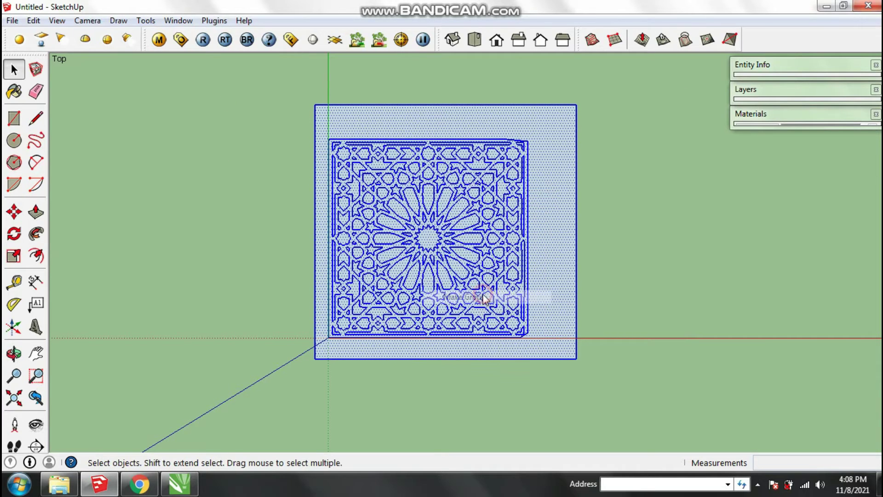
pyautogui.rightClick(432, 250)
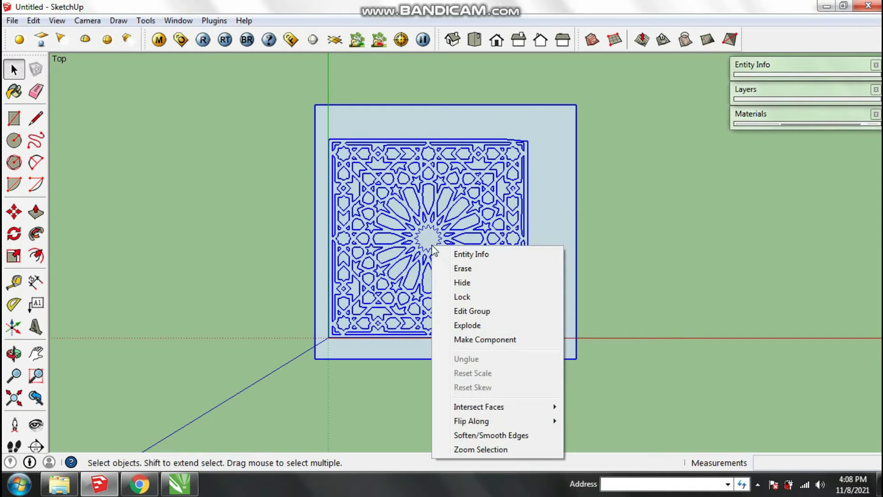
pyautogui.click(474, 325)
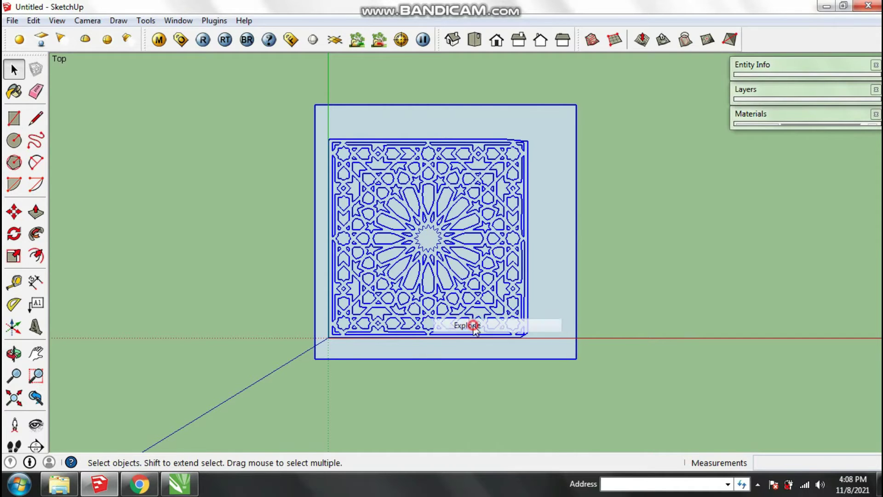
pyautogui.click(614, 265)
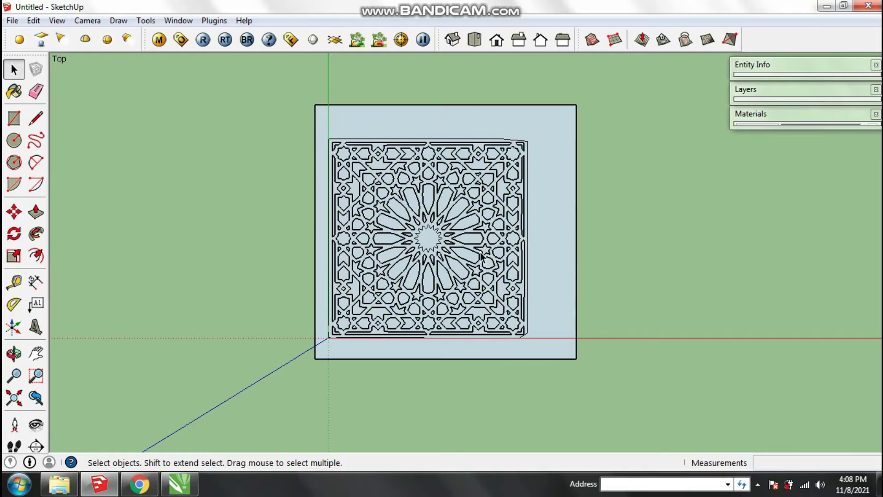
# Check whether the petals and the central star can be selected as faces separate from the background
pyautogui.click(468, 245)
pyautogui.scroll(10, 467, 244)
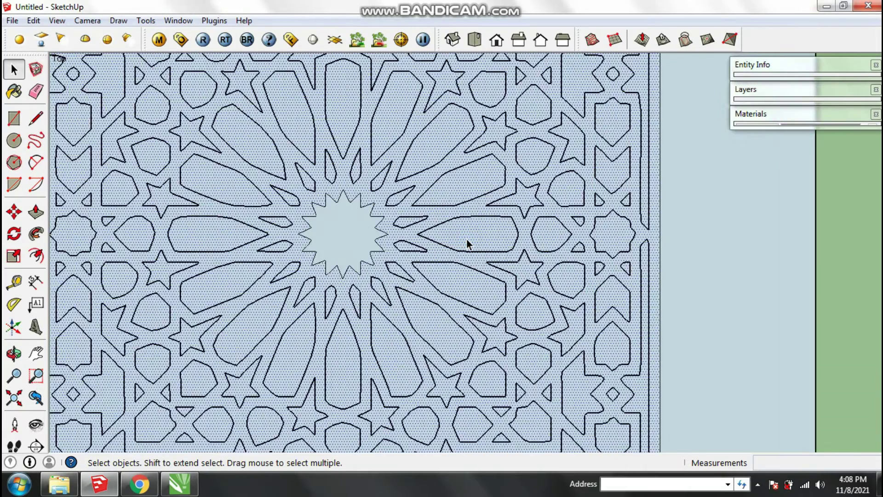
pyautogui.scroll(2, 467, 239)
pyautogui.click(311, 232)
pyautogui.scroll(3, 450, 224)
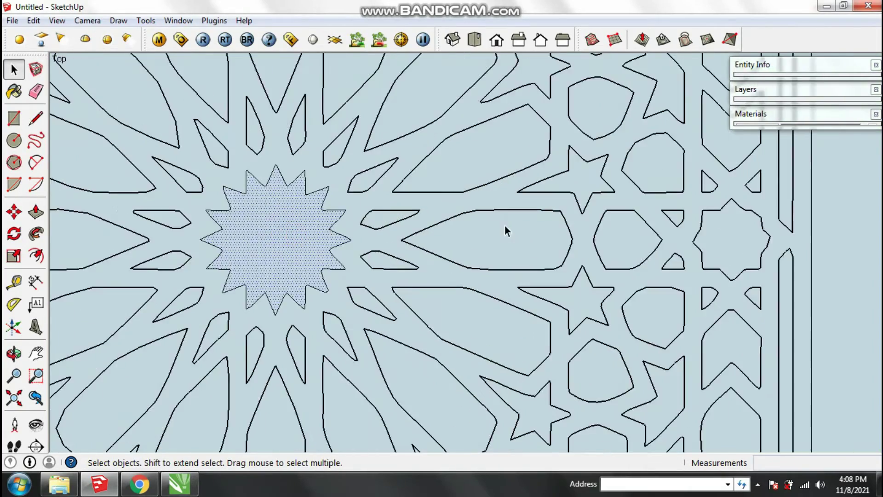
pyautogui.scroll(-5, 512, 234)
pyautogui.scroll(-5, 525, 248)
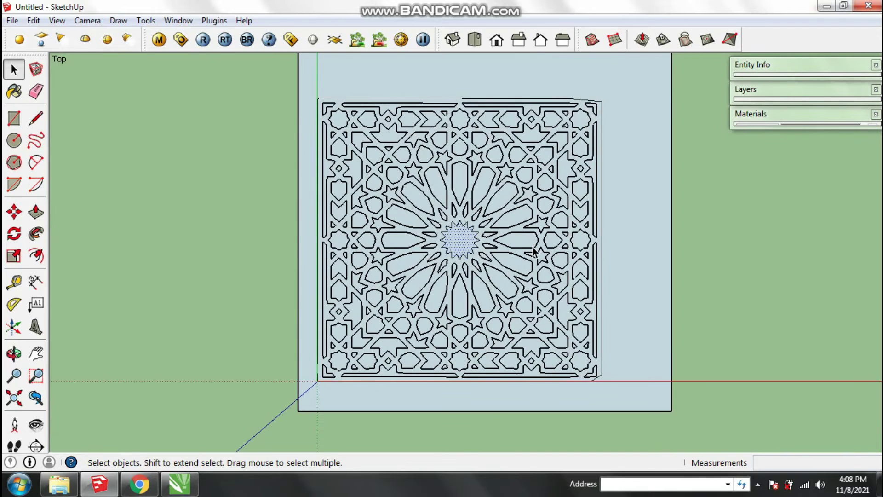
pyautogui.scroll(-2, 531, 254)
# Undo the grouping and exploding together with the rectangle drawn around the pattern
pyautogui.hotkey('ctrl', 'z')
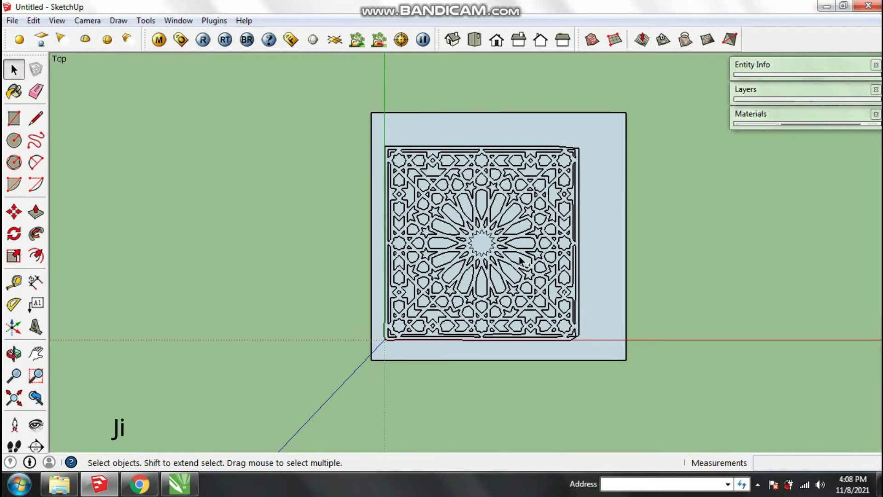
pyautogui.hotkey('ctrl', 'z')
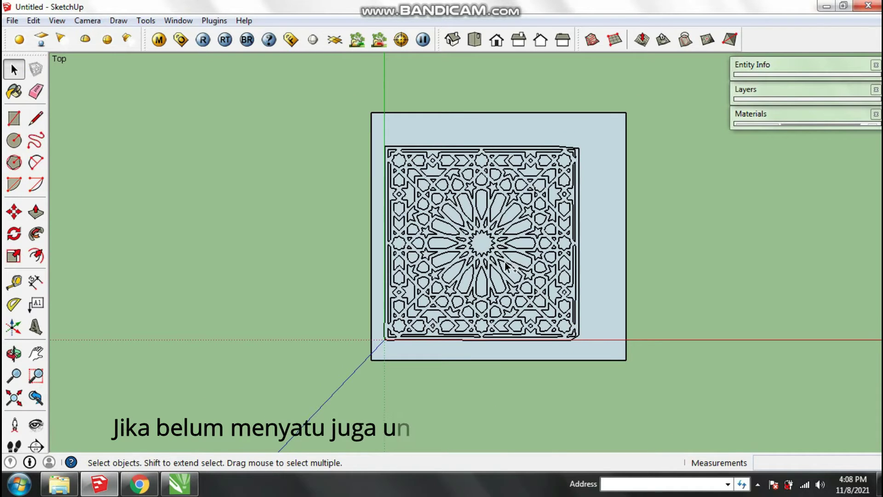
pyautogui.hotkey('ctrl', 'z')
# Draw a 335 by 322 cm rectangle from the origin that covers the whole imported pattern
pyautogui.click(14, 119)
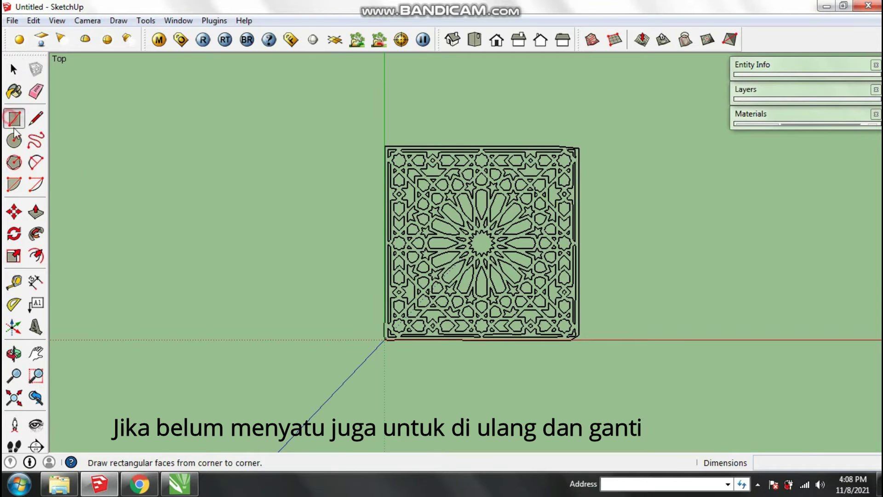
pyautogui.scroll(5, 395, 361)
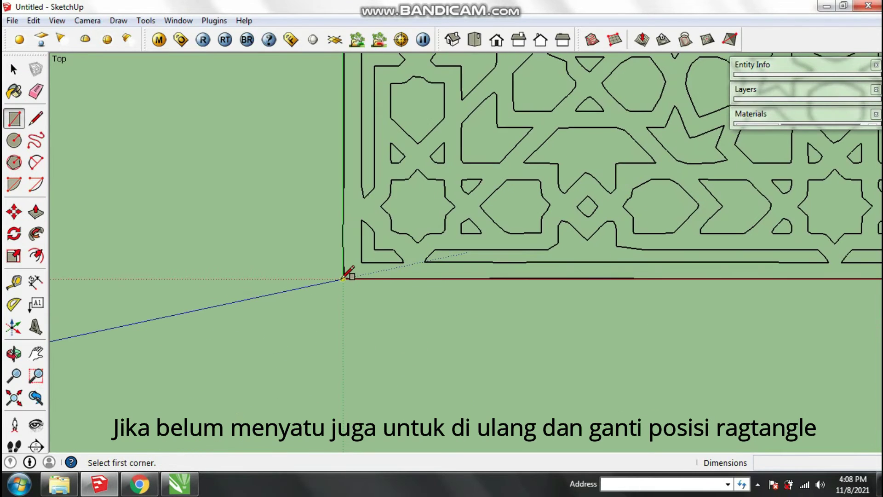
pyautogui.click(332, 297)
pyautogui.scroll(-6, 302, 357)
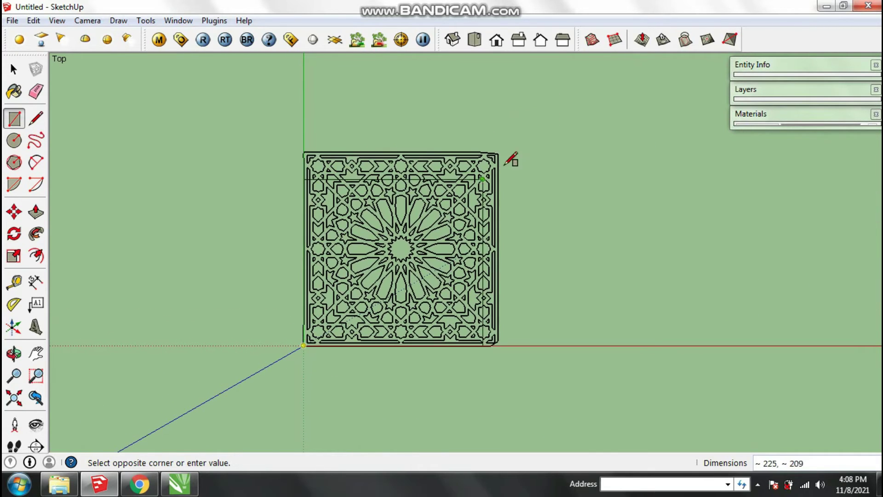
pyautogui.click(570, 88)
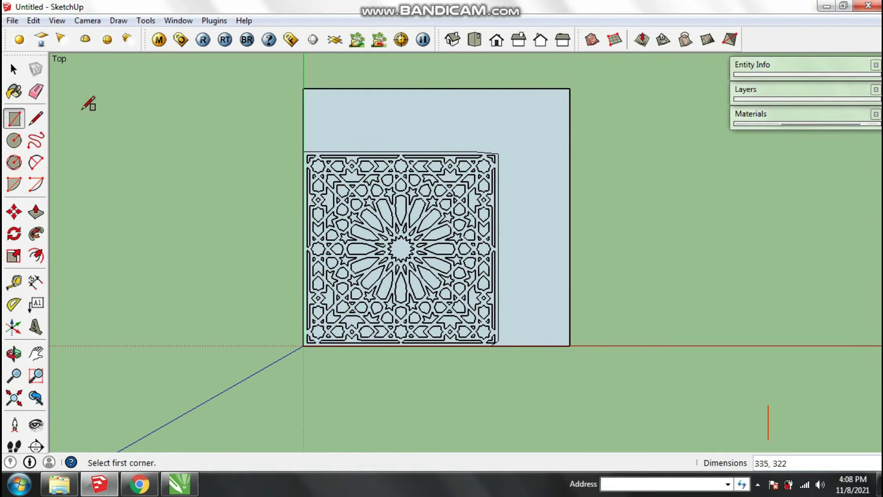
# Group the new rectangle with all of the pattern linework, and explode the group
pyautogui.click(13, 69)
pyautogui.scroll(1, 424, 285)
pyautogui.scroll(-2, 424, 285)
pyautogui.moveTo(639, 360); pyautogui.dragTo(237, 92)
pyautogui.rightClick(440, 243)
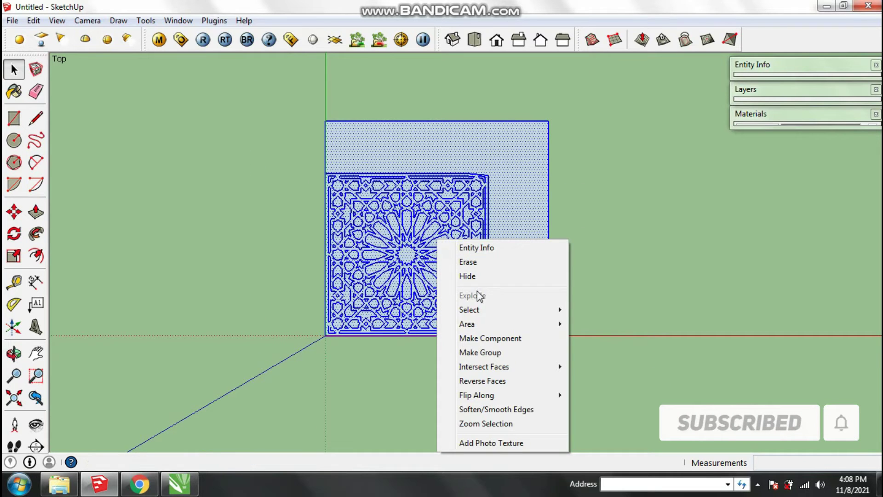
pyautogui.click(495, 357)
pyautogui.scroll(4, 458, 306)
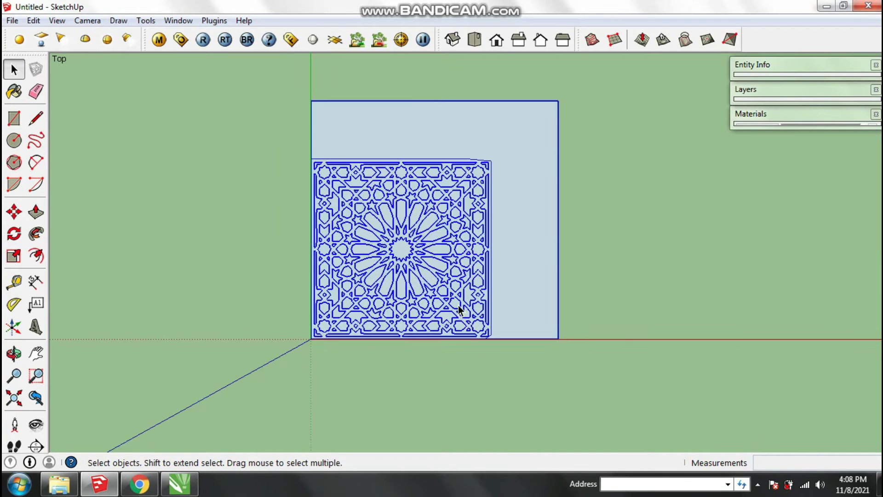
pyautogui.scroll(4, 458, 305)
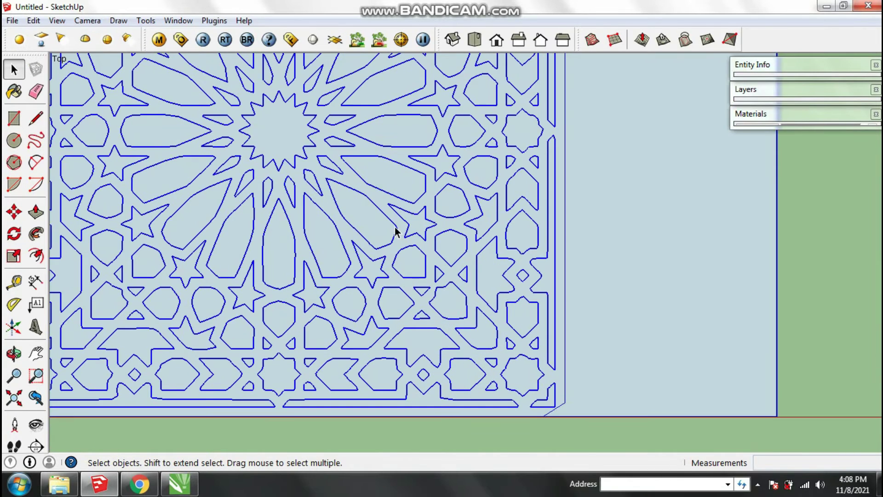
pyautogui.rightClick(394, 227)
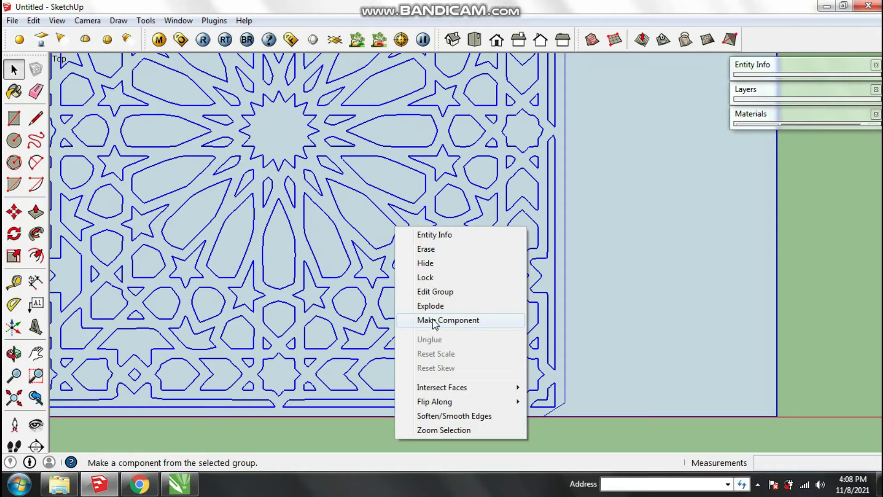
pyautogui.click(432, 306)
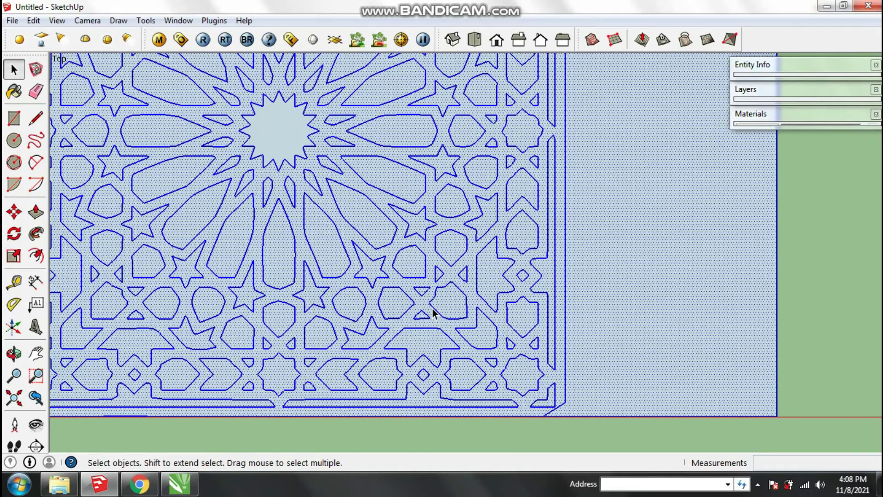
# Examine from above and below which pattern shapes have separated from the surrounding face
pyautogui.click(356, 213)
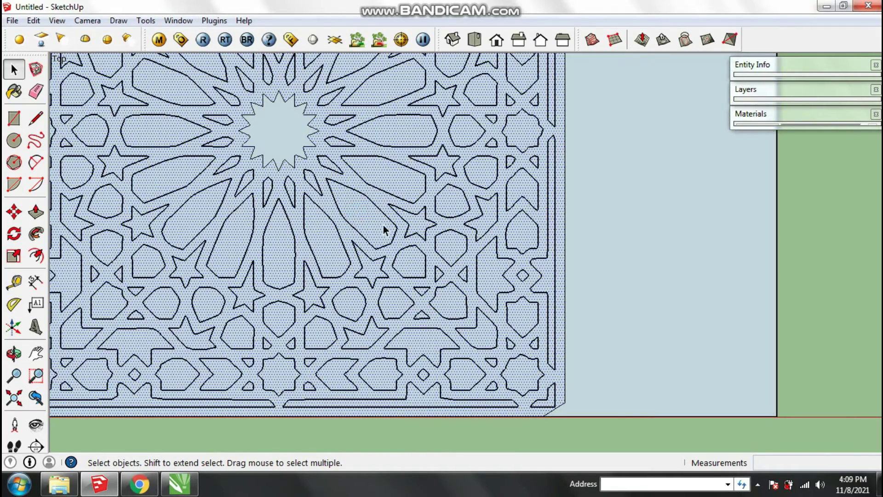
pyautogui.scroll(3, 338, 197)
pyautogui.scroll(4, 309, 172)
pyautogui.moveTo(322, 195); pyautogui.dragTo(474, 151, button='middle')
pyautogui.scroll(-5, 719, 209)
pyautogui.moveTo(676, 229); pyautogui.dragTo(448, 166, button='middle')
pyautogui.scroll(4, 492, 181)
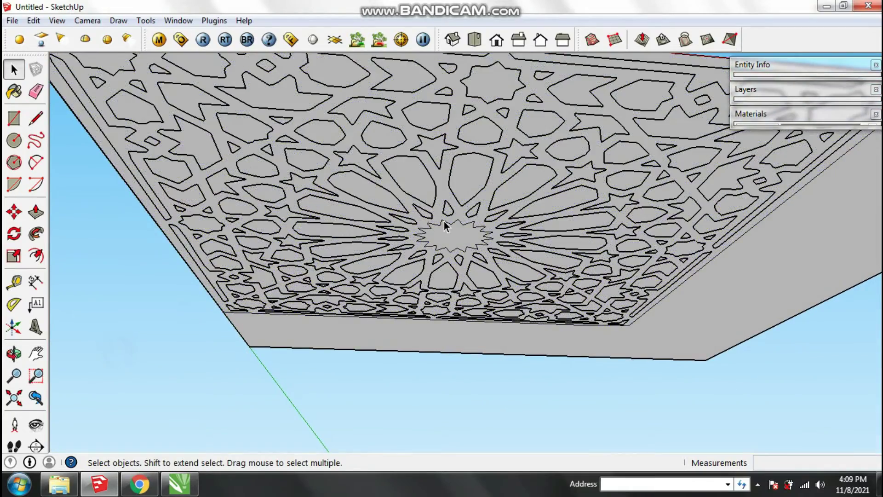
pyautogui.click(420, 276)
pyautogui.scroll(2, 434, 224)
pyautogui.scroll(-2, 435, 224)
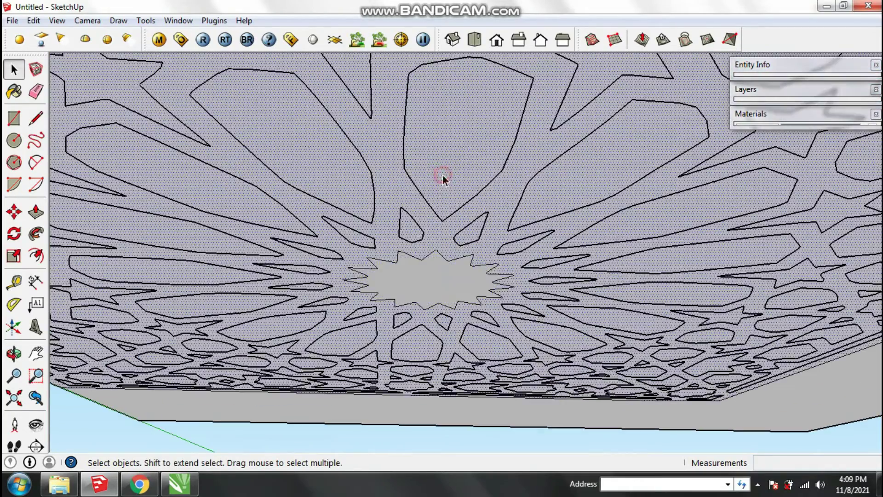
# Inspect the petal outlines around the central star up close from above, and check the star's own face
pyautogui.moveTo(442, 175); pyautogui.dragTo(374, 433, button='middle')
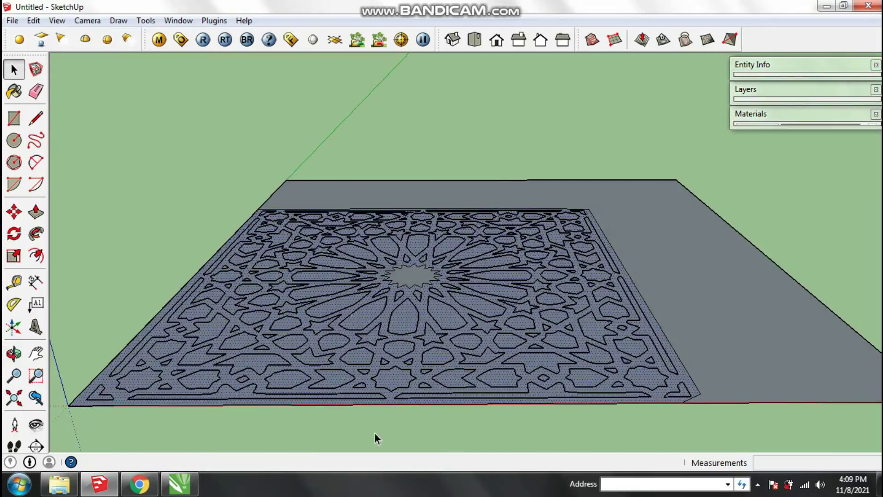
pyautogui.scroll(2, 178, 357)
pyautogui.scroll(-1, 511, 247)
pyautogui.moveTo(511, 246); pyautogui.dragTo(490, 416, button='middle')
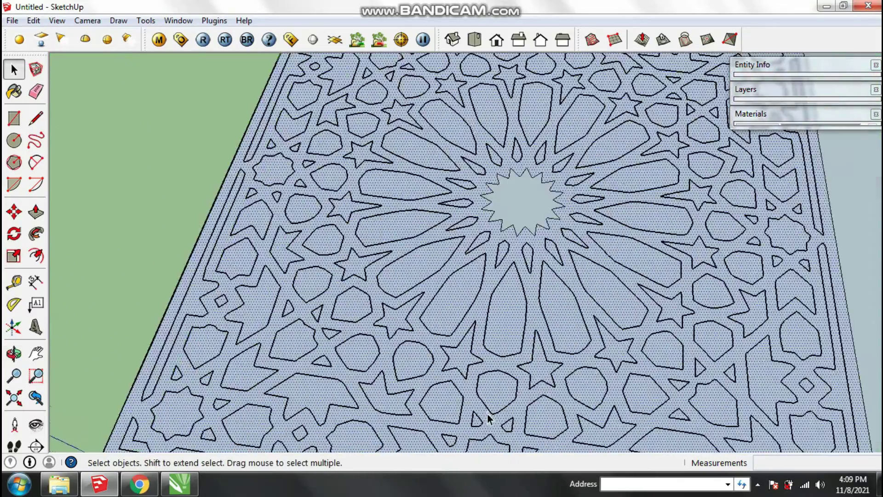
pyautogui.scroll(7, 447, 280)
pyautogui.scroll(2, 432, 312)
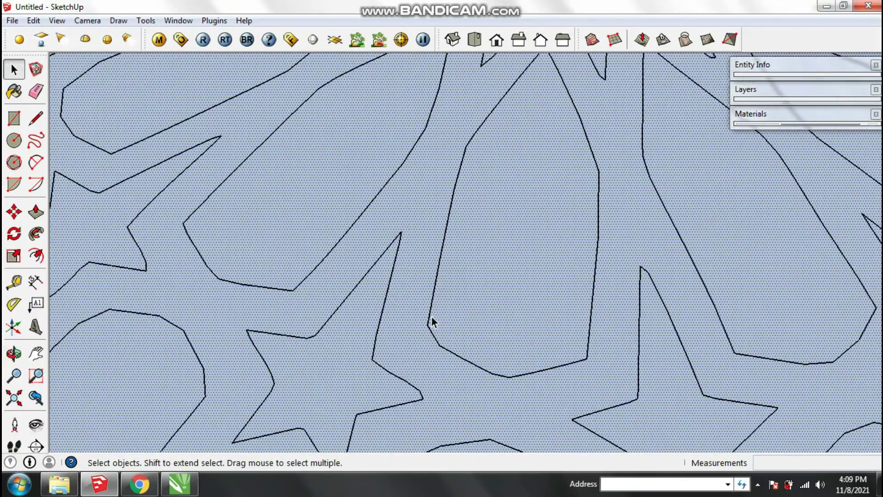
pyautogui.click(431, 318)
pyautogui.scroll(3, 430, 315)
pyautogui.moveTo(430, 315); pyautogui.dragTo(463, 431, button='middle')
pyautogui.scroll(-8, 459, 382)
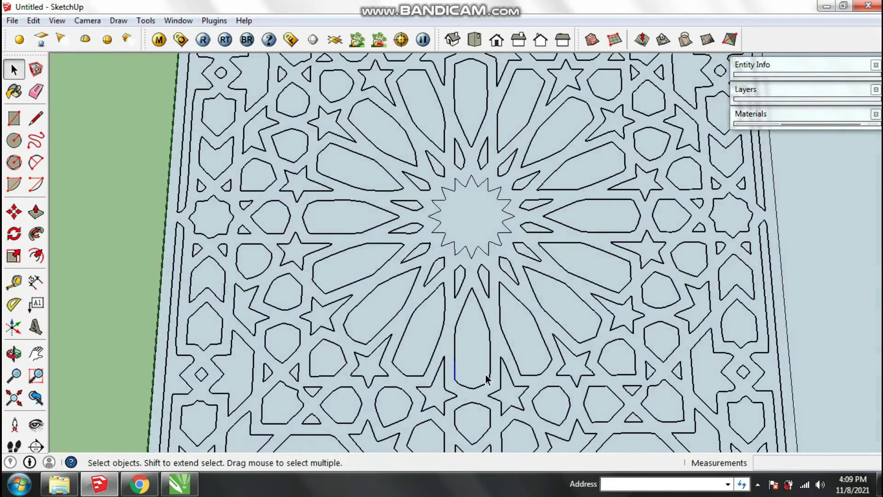
pyautogui.scroll(-3, 486, 375)
pyautogui.scroll(-2, 476, 272)
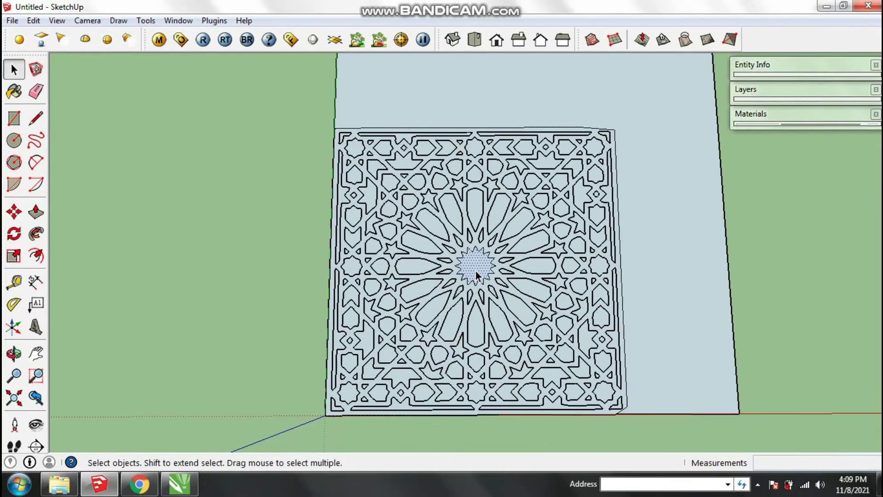
# Group the whole face together with all the pattern linework again, and explode the group
pyautogui.scroll(-2, 476, 272)
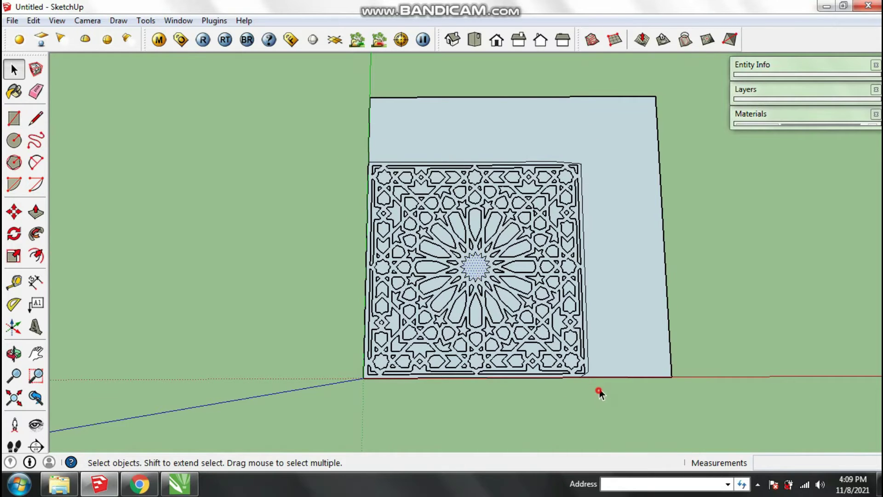
pyautogui.moveTo(294, 99); pyautogui.dragTo(288, 89)
pyautogui.click(435, 198)
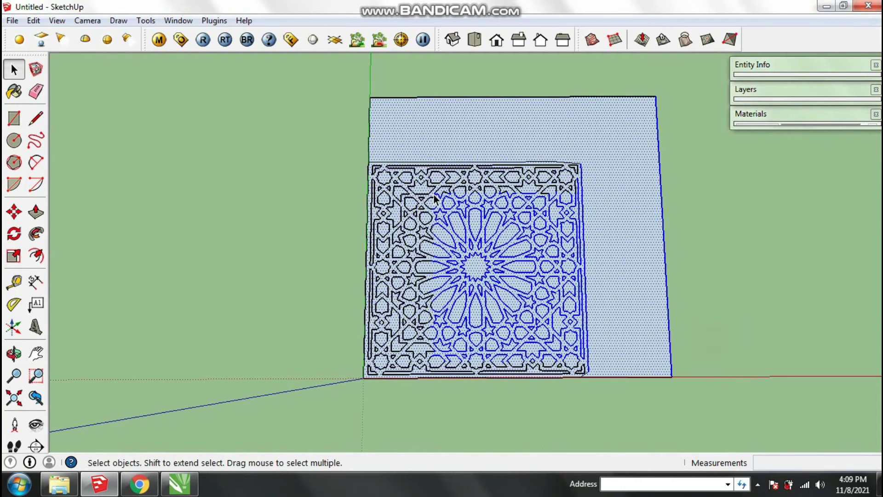
pyautogui.moveTo(611, 311); pyautogui.dragTo(261, 59)
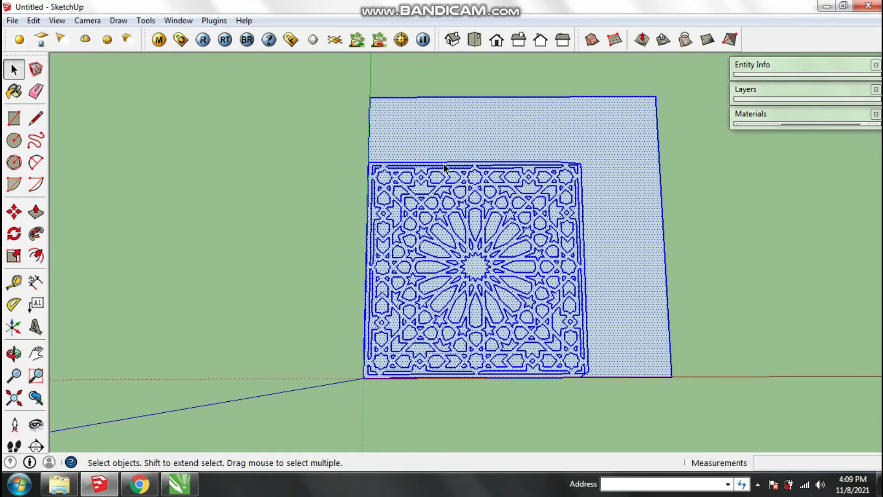
pyautogui.rightClick(443, 164)
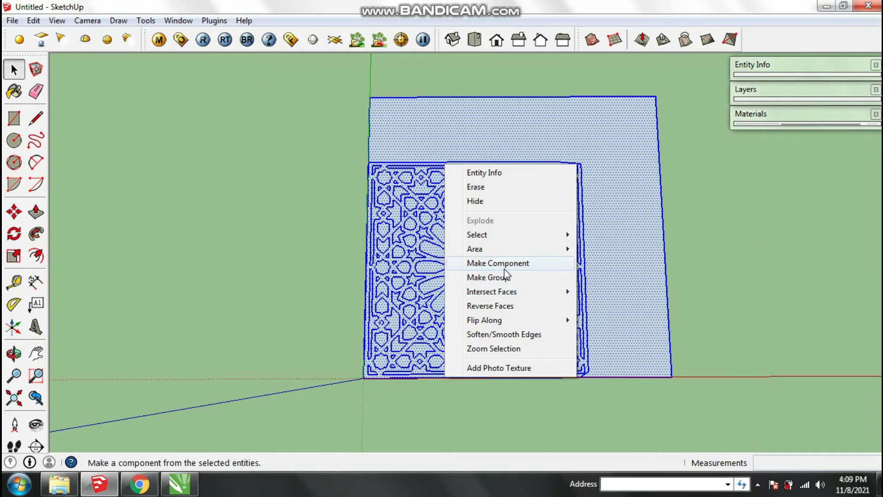
pyautogui.click(504, 278)
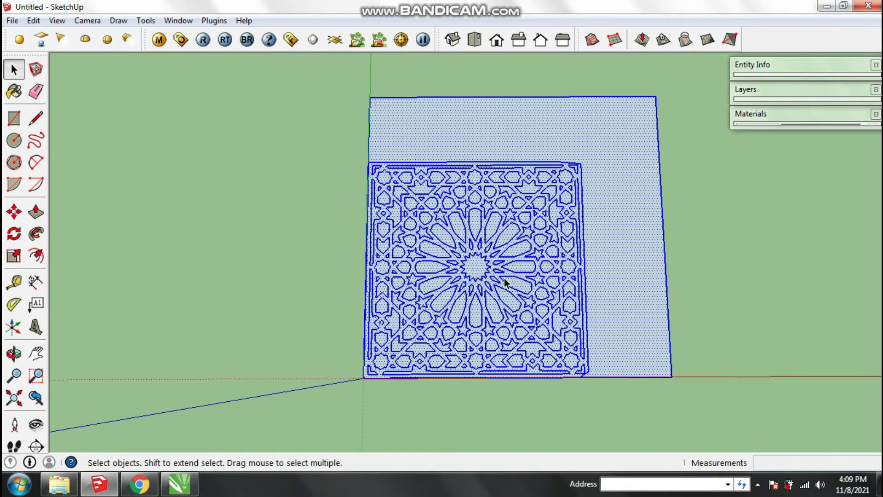
pyautogui.click(673, 235)
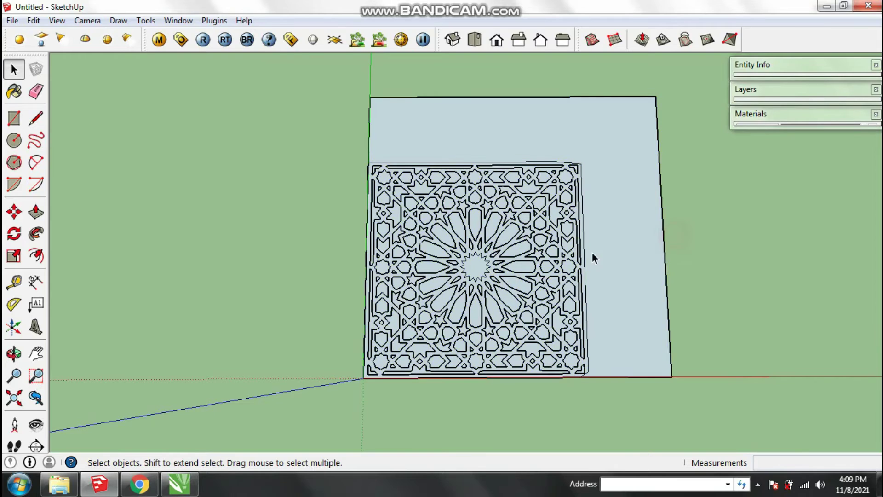
pyautogui.click(489, 271)
pyautogui.rightClick(488, 268)
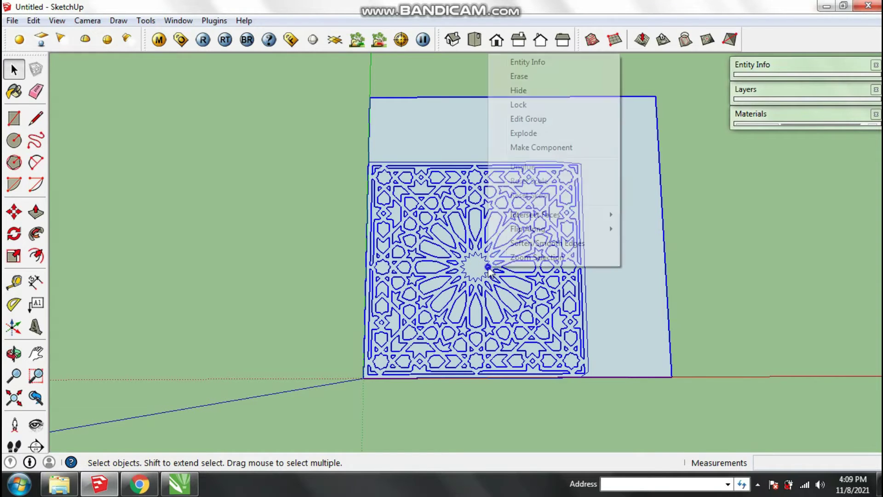
pyautogui.click(522, 135)
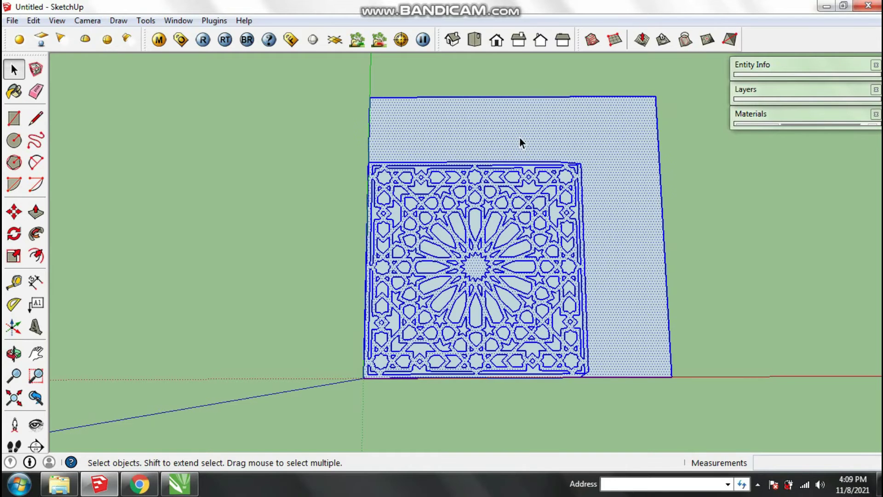
pyautogui.click(299, 183)
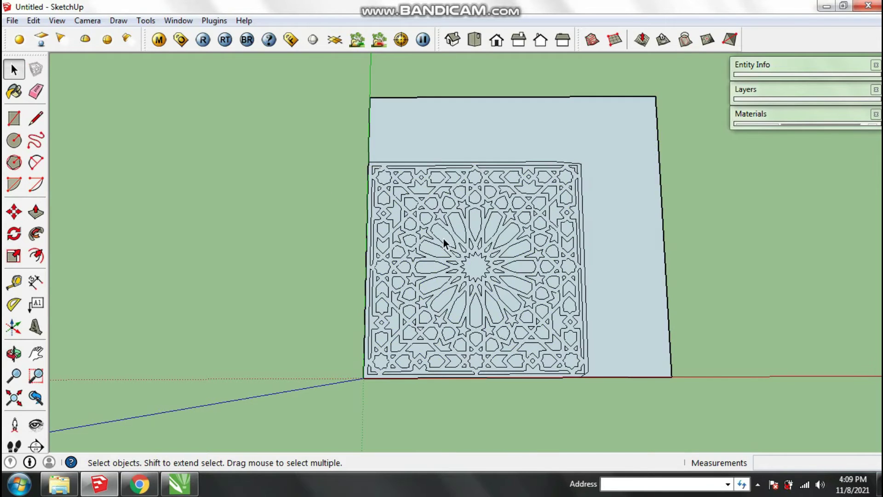
# Check one by one the separate faces of a petal, the polygons near it and the central star
pyautogui.scroll(3, 444, 239)
pyautogui.scroll(1, 416, 256)
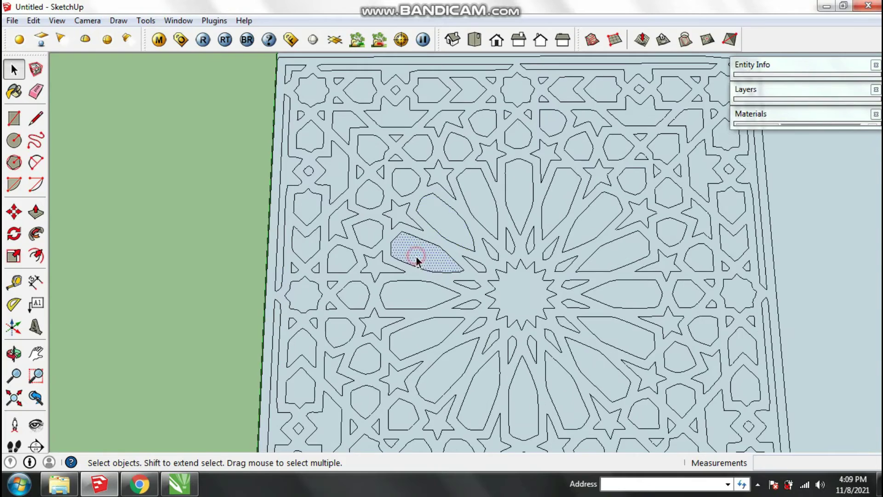
pyautogui.scroll(2, 393, 214)
pyautogui.click(394, 211)
pyautogui.scroll(3, 394, 212)
pyautogui.click(363, 193)
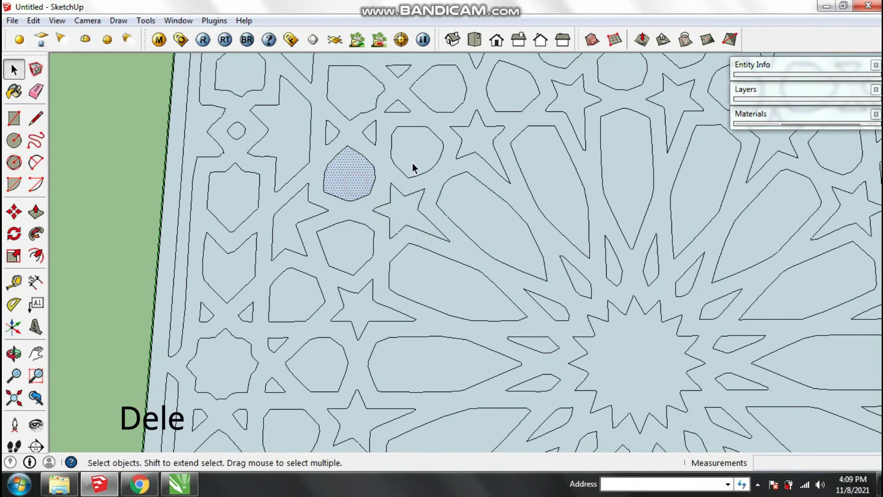
pyautogui.click(430, 153)
pyautogui.click(629, 368)
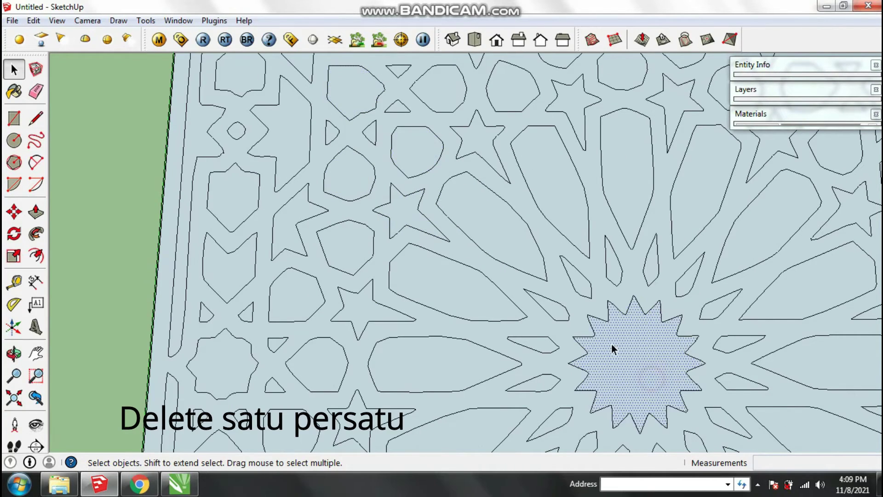
# Delete the large star, polygon, petal and border-strip faces across the pattern's upper-left quadrant and just past its upper centre
pyautogui.scroll(-5, 439, 283)
pyautogui.scroll(4, 353, 154)
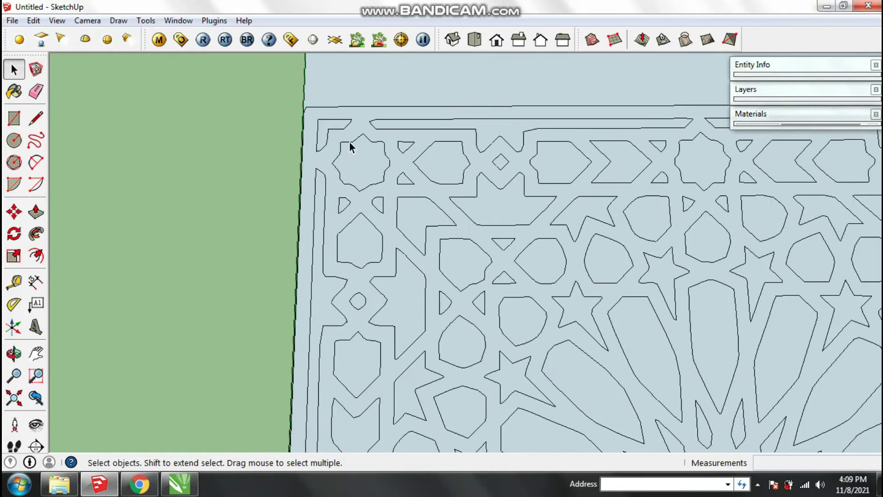
pyautogui.click(355, 158)
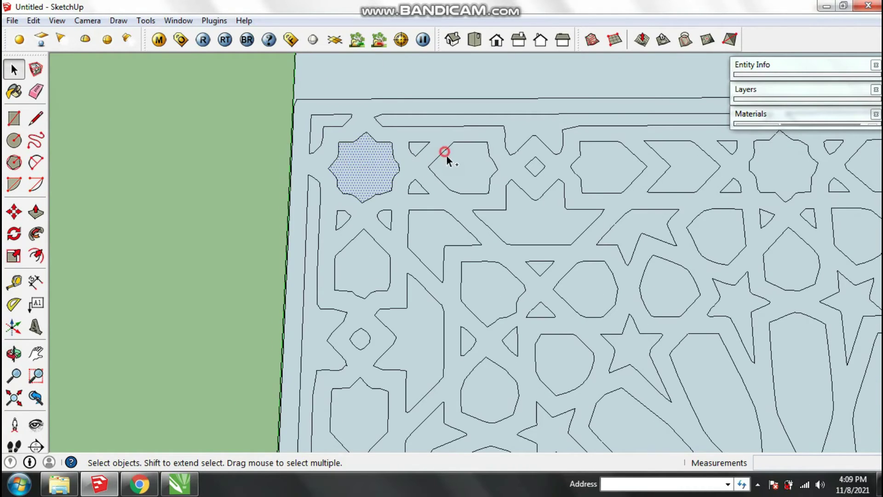
pyautogui.scroll(4, 412, 130)
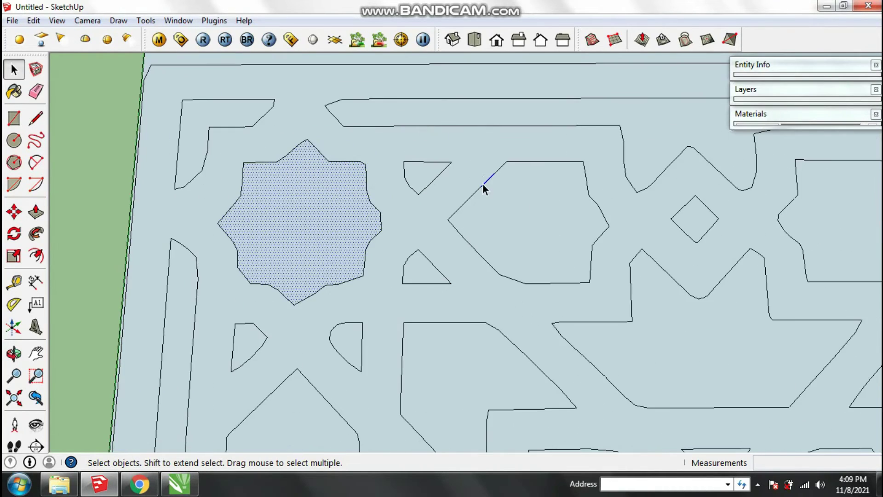
pyautogui.click(536, 208)
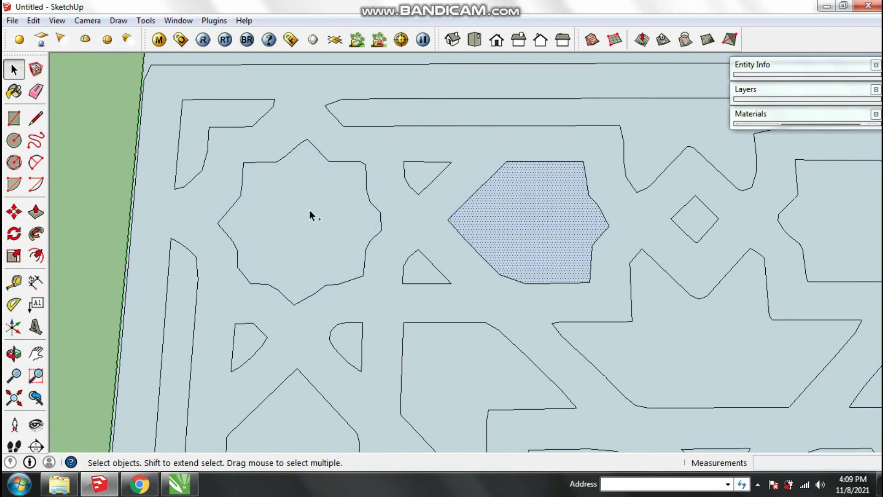
pyautogui.keyDown('shift'); pyautogui.click(339, 274); pyautogui.keyUp('shift')
pyautogui.keyDown('shift'); pyautogui.click(440, 357); pyautogui.keyUp('shift')
pyautogui.keyDown('shift'); pyautogui.click(693, 345); pyautogui.keyUp('shift')
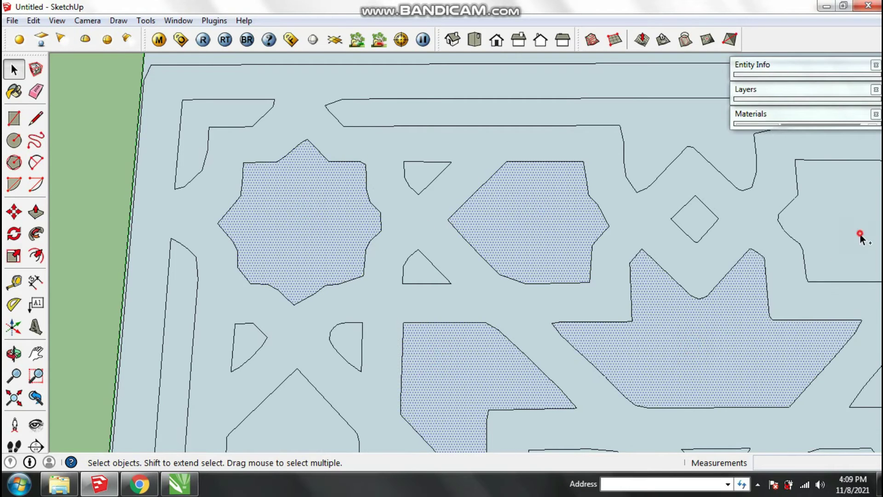
pyautogui.scroll(-6, 335, 206)
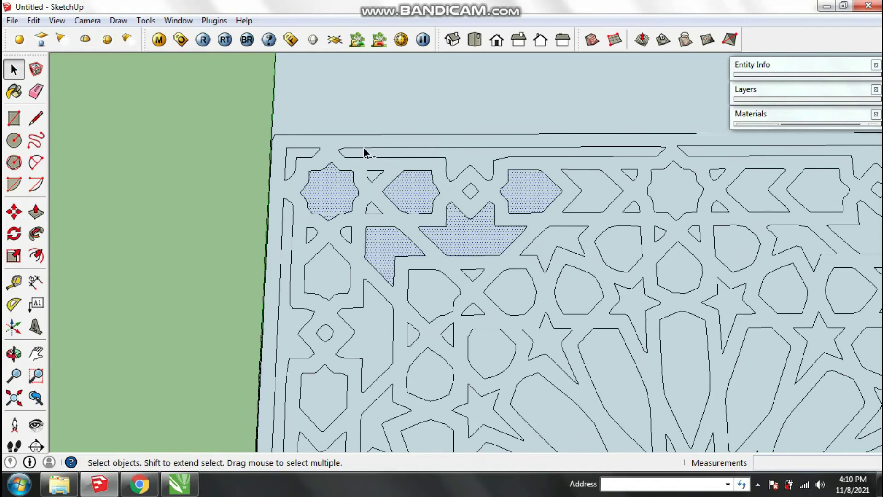
pyautogui.scroll(-1, 476, 150)
pyautogui.keyDown('shift'); pyautogui.click(476, 152); pyautogui.keyUp('shift')
pyautogui.scroll(1, 429, 211)
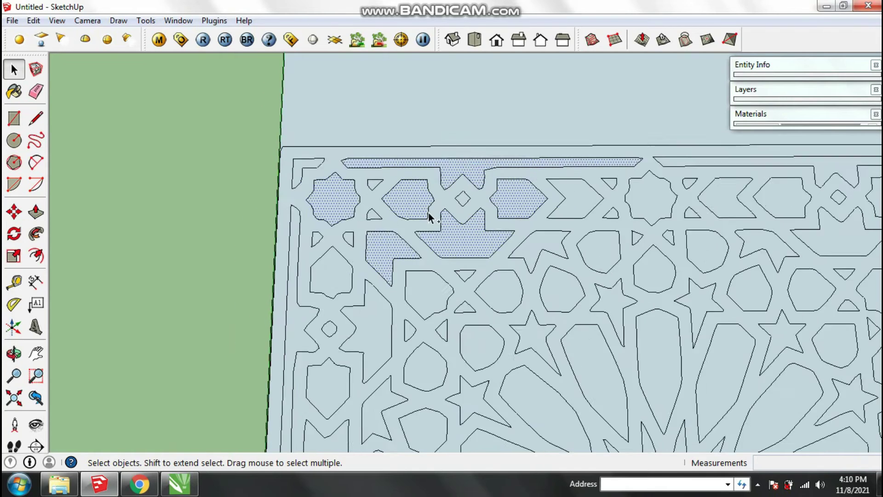
pyautogui.scroll(-1, 428, 211)
pyautogui.keyDown('shift'); pyautogui.click(335, 283); pyautogui.keyUp('shift')
pyautogui.keyDown('shift'); pyautogui.click(373, 321); pyautogui.keyUp('shift')
pyautogui.keyDown('shift'); pyautogui.click(425, 352); pyautogui.keyUp('shift')
pyautogui.keyDown('shift'); pyautogui.click(428, 286); pyautogui.keyUp('shift')
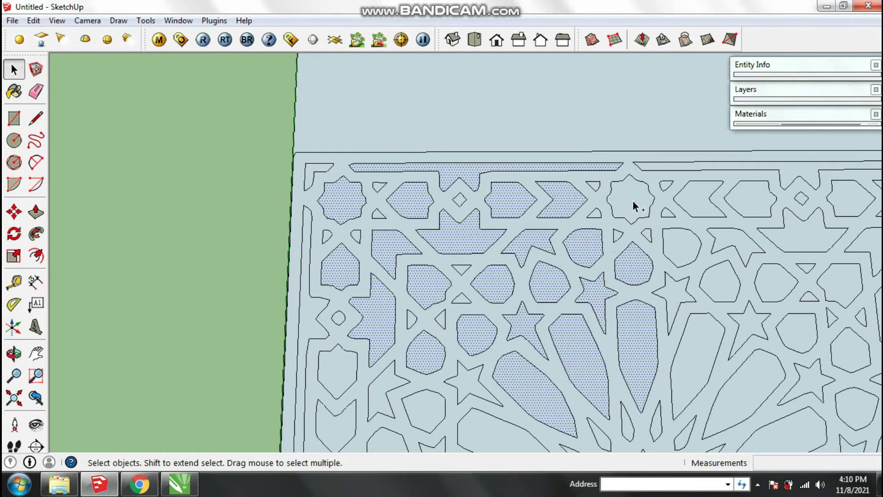
pyautogui.keyDown('shift'); pyautogui.click(337, 370); pyautogui.keyUp('shift')
pyautogui.keyDown('shift'); pyautogui.click(335, 421); pyautogui.keyUp('shift')
pyautogui.keyDown('shift'); pyautogui.click(425, 414); pyautogui.keyUp('shift')
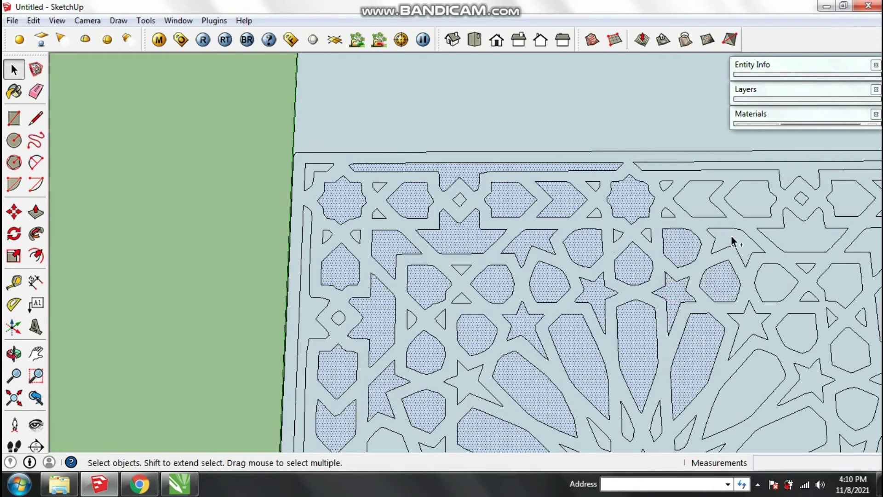
pyautogui.press('Delete')
# Delete the L-shaped corner face, the side border strip, the small triangles around the upper-left corner star and the small upper-border diamond
pyautogui.scroll(4, 352, 190)
pyautogui.scroll(-1, 413, 257)
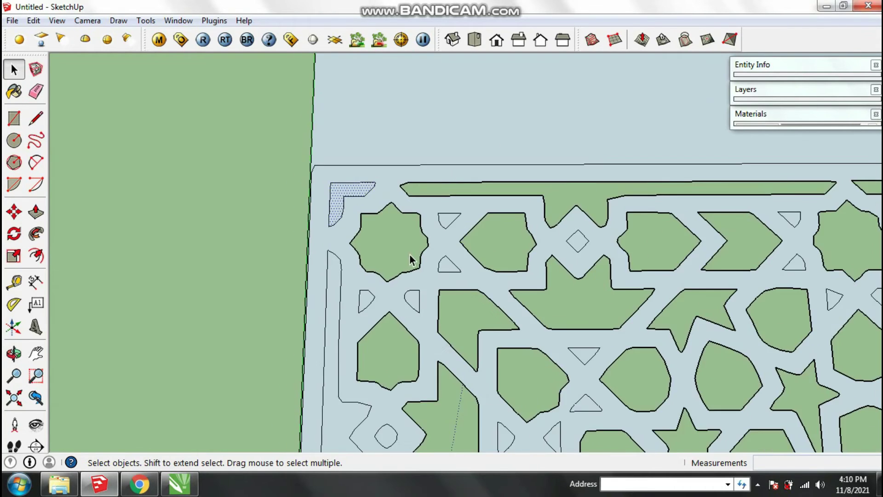
pyautogui.scroll(1, 378, 335)
pyautogui.click(378, 334)
pyautogui.press('Delete')
pyautogui.click(467, 329)
pyautogui.press('Delete')
pyautogui.click(519, 274)
pyautogui.press('Delete')
pyautogui.press('Delete')
pyautogui.scroll(-2, 667, 249)
# Delete the small triangles between the polygons inside the upper-left corner, and the small diamond near the left border
pyautogui.click(532, 314)
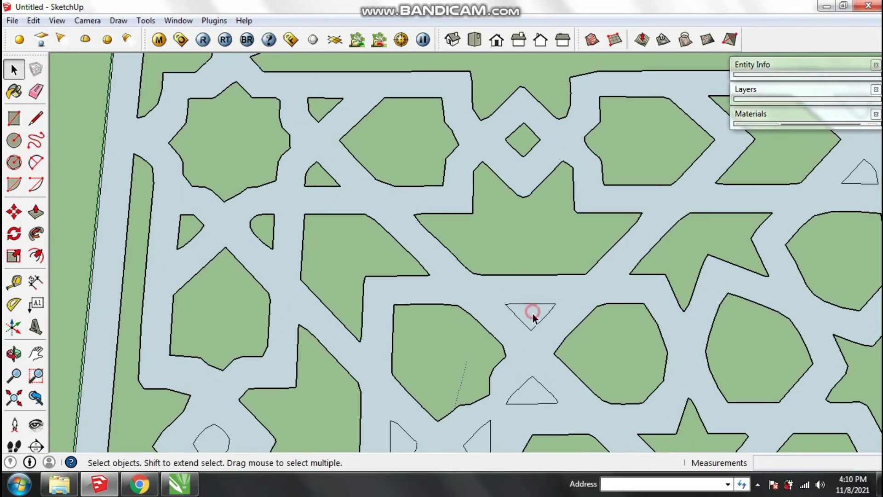
pyautogui.press('Delete')
pyautogui.click(535, 396)
pyautogui.click(720, 211)
pyautogui.press('Delete')
pyautogui.scroll(-1, 435, 197)
pyautogui.scroll(4, 406, 295)
pyautogui.click(372, 278)
pyautogui.press('Delete')
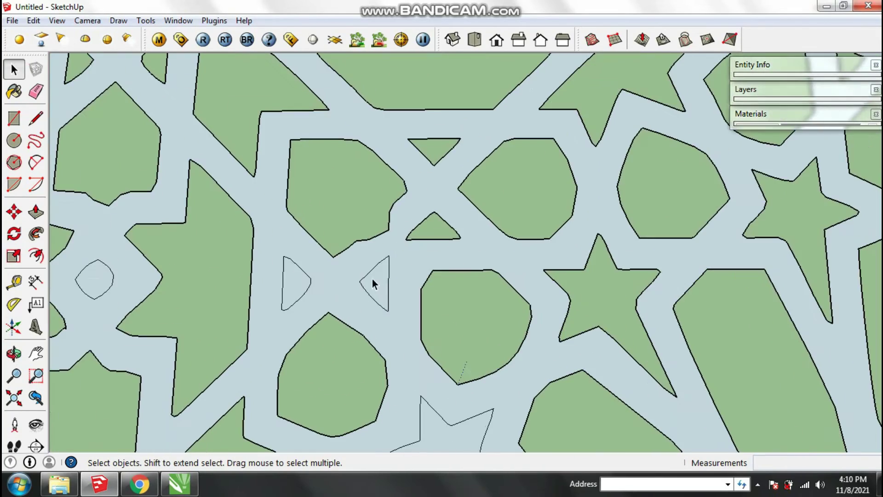
pyautogui.click(295, 288)
pyautogui.press('Delete')
pyautogui.click(91, 282)
pyautogui.press('Delete')
# Delete the eight-pointed star at the middle of the left border, its surrounding small triangles, and the lower side strip
pyautogui.scroll(-5, 304, 264)
pyautogui.scroll(4, 460, 368)
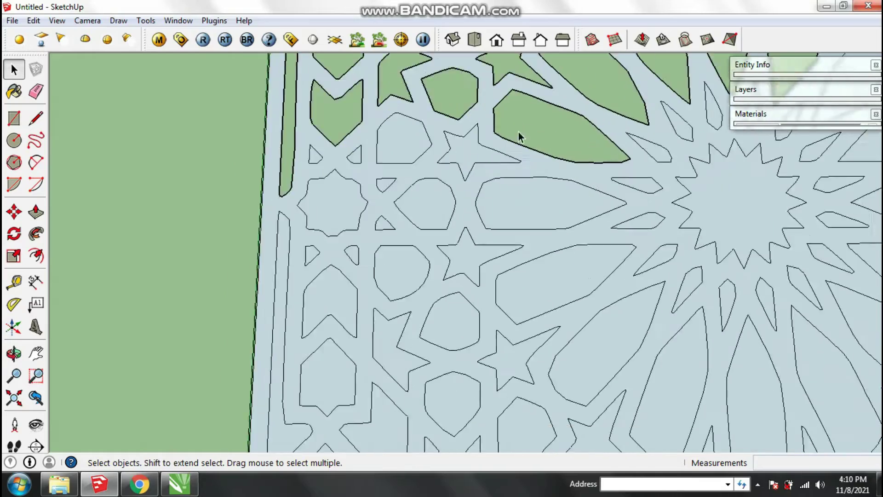
pyautogui.scroll(1, 391, 161)
pyautogui.click(443, 133)
pyautogui.press('Delete')
pyautogui.click(370, 194)
pyautogui.press('Delete')
pyautogui.click(320, 254)
pyautogui.press('Delete')
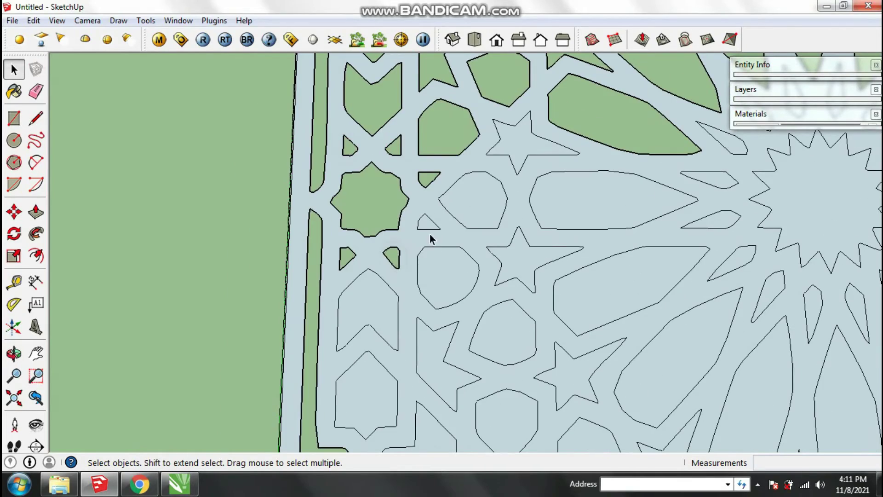
# Delete the polygons, small stars and arrow shapes beside the left border's middle, plus the horizontal petal left of the central star
pyautogui.click(452, 272)
pyautogui.press('Delete')
pyautogui.click(506, 331)
pyautogui.press('Delete')
pyautogui.click(598, 199)
pyautogui.press('Delete')
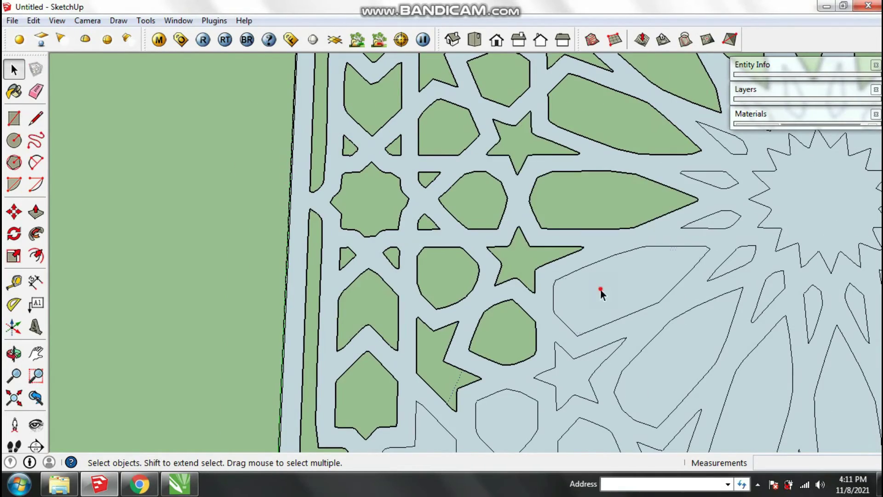
# Delete the petal, star, polygon and border faces of the lower-left quadrant, continuing past the lower centre into the right half
pyautogui.click(601, 291)
pyautogui.scroll(-5, 373, 264)
pyautogui.scroll(3, 386, 317)
pyautogui.keyDown('shift'); pyautogui.click(441, 278); pyautogui.keyUp('shift')
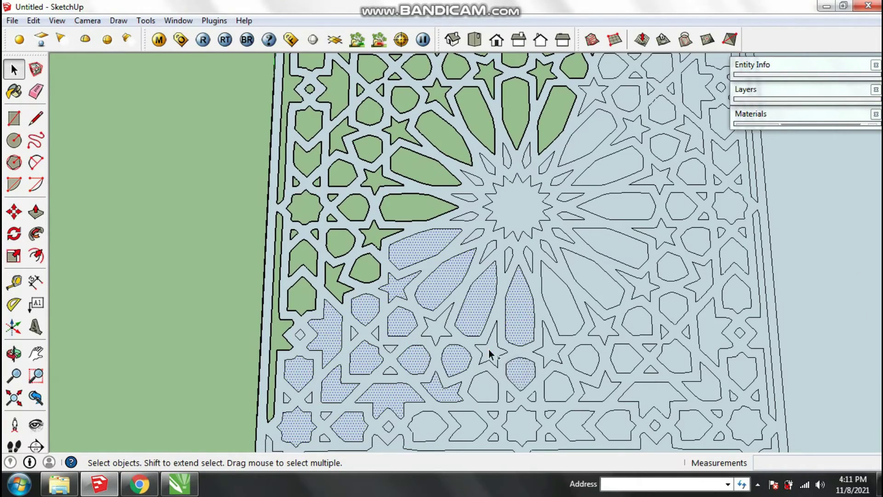
pyautogui.scroll(6, 394, 441)
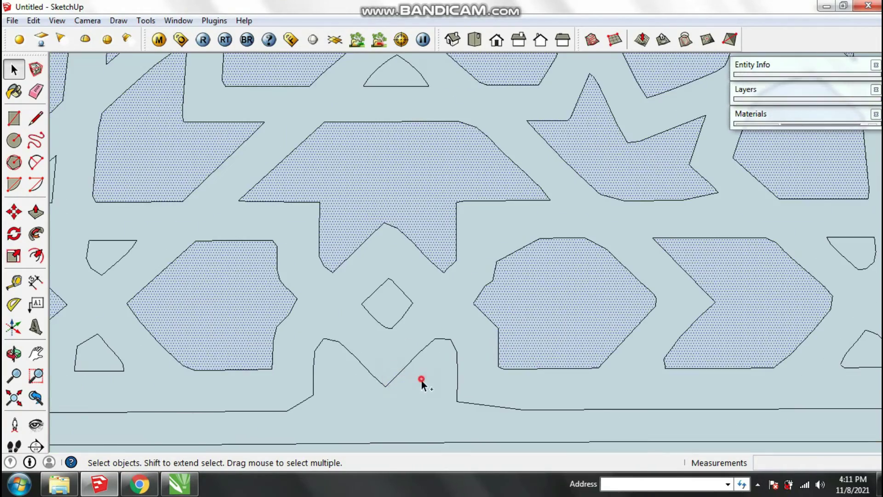
pyautogui.scroll(-5, 422, 380)
pyautogui.scroll(4, 361, 377)
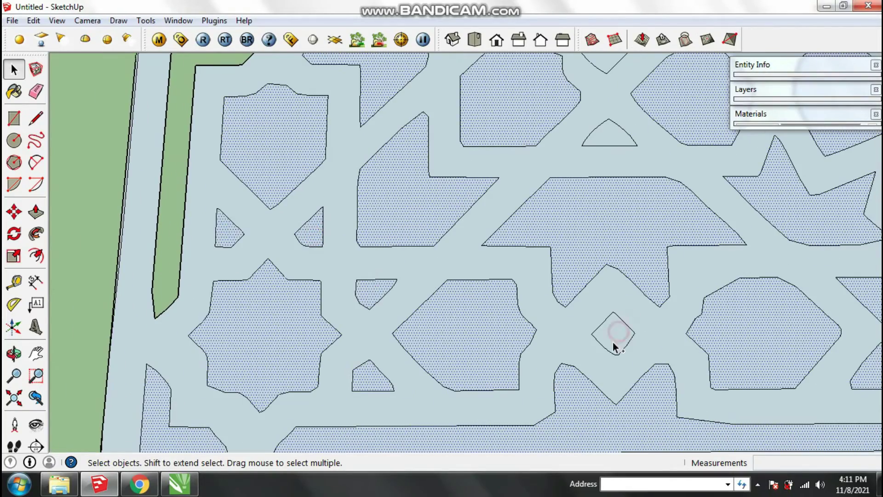
pyautogui.scroll(-3, 612, 342)
pyautogui.scroll(3, 540, 235)
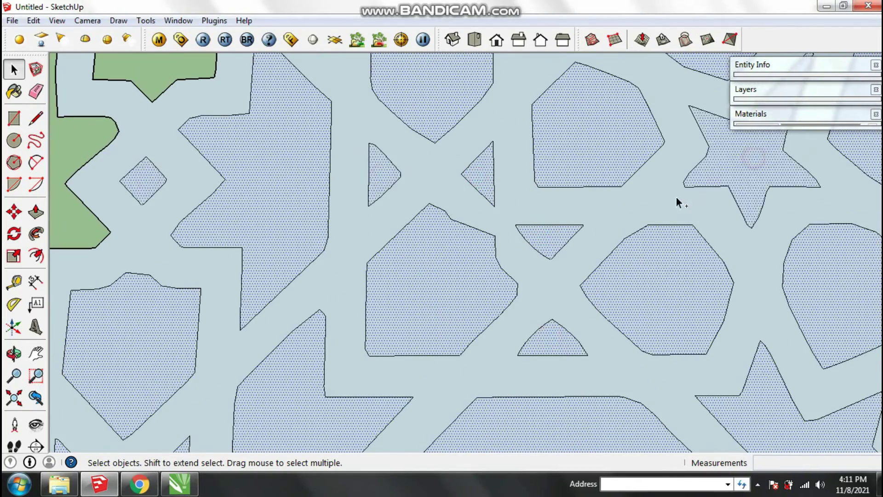
pyautogui.scroll(-3, 469, 290)
pyautogui.scroll(3, 424, 368)
pyautogui.keyDown('ctrl'); pyautogui.click(614, 367); pyautogui.keyUp('ctrl')
pyautogui.keyDown('ctrl'); pyautogui.click(550, 231); pyautogui.keyUp('ctrl')
pyautogui.keyDown('ctrl'); pyautogui.click(481, 213); pyautogui.keyUp('ctrl')
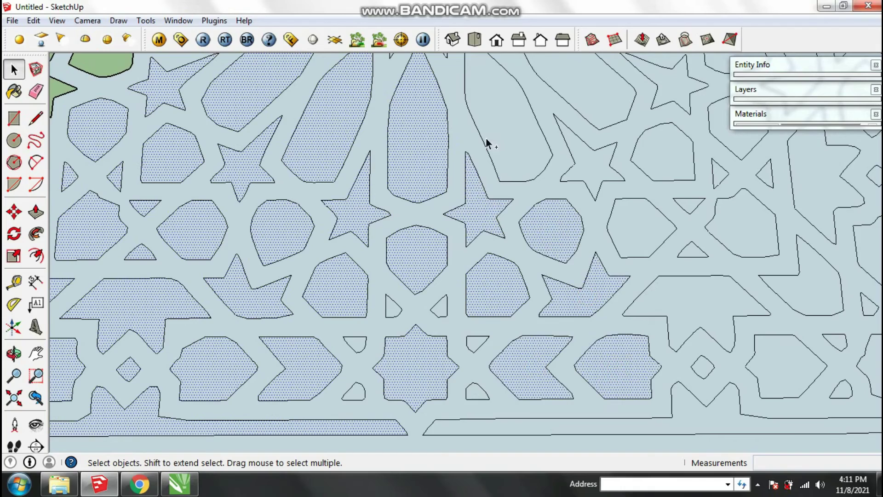
pyautogui.keyDown('ctrl'); pyautogui.click(492, 136); pyautogui.keyUp('ctrl')
pyautogui.keyDown('ctrl'); pyautogui.click(664, 149); pyautogui.keyUp('ctrl')
pyautogui.keyDown('ctrl'); pyautogui.click(578, 93); pyautogui.keyUp('ctrl')
pyautogui.keyDown('ctrl'); pyautogui.click(744, 224); pyautogui.keyUp('ctrl')
pyautogui.press('Delete')
# Delete the selected faces around the lower centre and select the small triangles surrounding the star at the lower border's middle
pyautogui.scroll(3, 513, 258)
pyautogui.keyDown('ctrl'); pyautogui.click(465, 304); pyautogui.keyUp('ctrl')
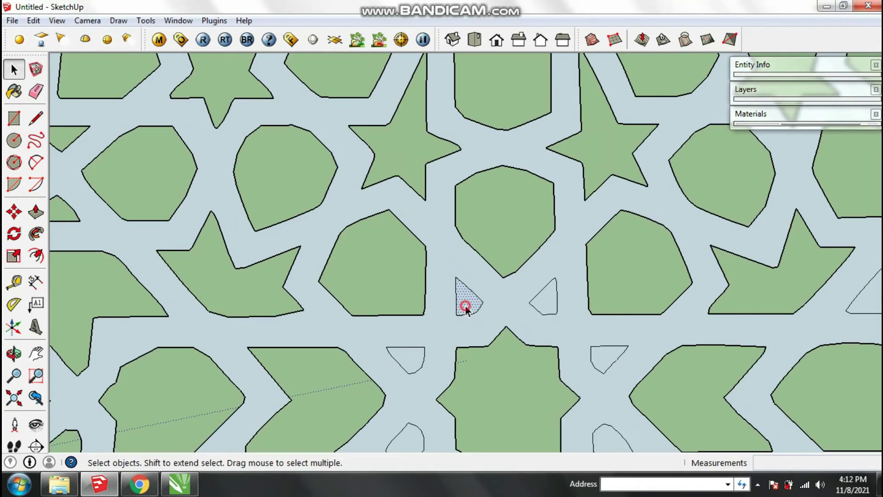
pyautogui.scroll(-3, 444, 309)
pyautogui.scroll(3, 443, 309)
pyautogui.scroll(-2, 642, 356)
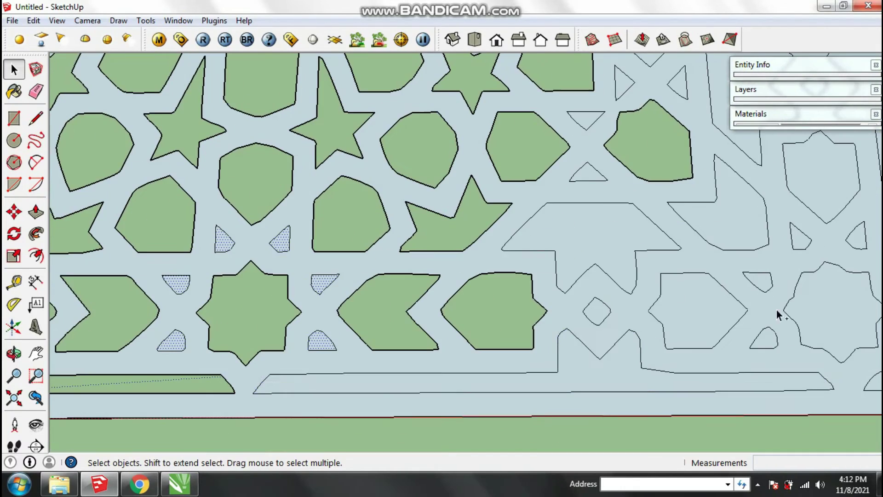
# Add the tree-shaped faces, diamond, polygon, angled face and two small triangles in the lower border's right half to the selection
pyautogui.keyDown('ctrl'); pyautogui.click(616, 357); pyautogui.keyUp('ctrl')
pyautogui.keyDown('ctrl'); pyautogui.click(596, 311); pyautogui.keyUp('ctrl')
pyautogui.keyDown('ctrl'); pyautogui.click(592, 240); pyautogui.keyUp('ctrl')
pyautogui.keyDown('ctrl'); pyautogui.click(698, 310); pyautogui.keyUp('ctrl')
pyautogui.keyDown('ctrl'); pyautogui.click(737, 228); pyautogui.keyUp('ctrl')
pyautogui.keyDown('ctrl'); pyautogui.click(758, 282); pyautogui.keyUp('ctrl')
pyautogui.keyDown('ctrl'); pyautogui.click(764, 338); pyautogui.keyUp('ctrl')
pyautogui.scroll(4, 792, 326)
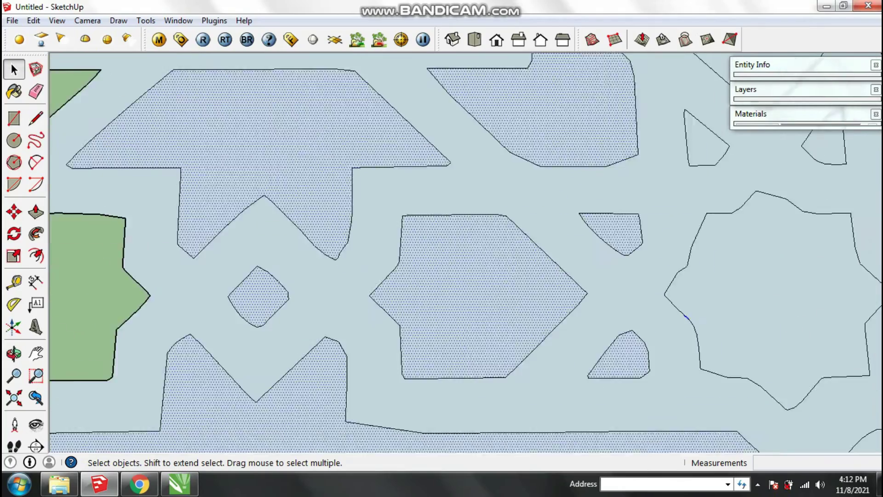
# Add the lower-right corner's star, bracket, side strip, triangles and nearby polygons to the selection and delete all selected faces
pyautogui.scroll(-4, 567, 341)
pyautogui.keyDown('ctrl'); pyautogui.click(524, 322); pyautogui.keyUp('ctrl')
pyautogui.keyDown('ctrl'); pyautogui.click(623, 421); pyautogui.keyUp('ctrl')
pyautogui.keyDown('ctrl'); pyautogui.click(640, 230); pyautogui.keyUp('ctrl')
pyautogui.keyDown('ctrl'); pyautogui.click(574, 185); pyautogui.keyUp('ctrl')
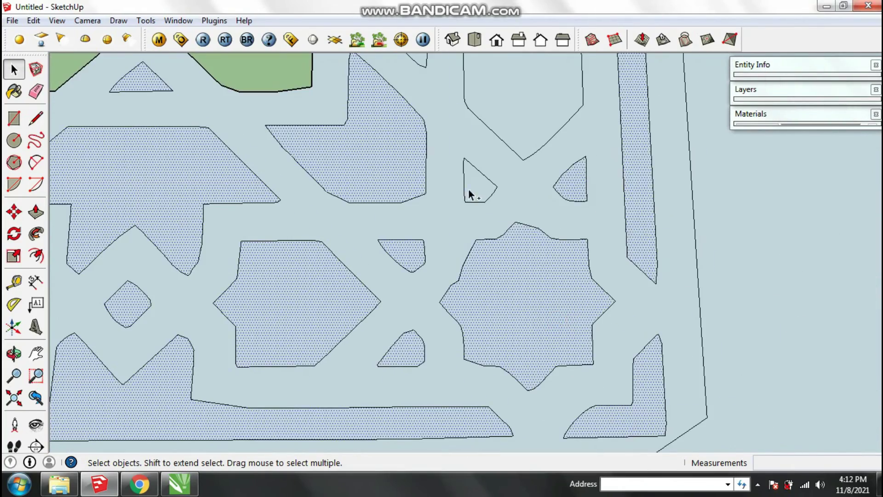
pyautogui.keyDown('ctrl'); pyautogui.click(470, 188); pyautogui.keyUp('ctrl')
pyautogui.keyDown('ctrl'); pyautogui.click(499, 103); pyautogui.keyUp('ctrl')
pyautogui.scroll(-3, 432, 89)
pyautogui.scroll(4, 432, 179)
pyautogui.keyDown('ctrl'); pyautogui.click(435, 179); pyautogui.keyUp('ctrl')
pyautogui.keyDown('ctrl'); pyautogui.click(541, 182); pyautogui.keyUp('ctrl')
pyautogui.keyDown('ctrl'); pyautogui.click(478, 85); pyautogui.keyUp('ctrl')
pyautogui.press('Delete')
# Delete the petals, stars, polygons, small triangles and border faces around the middle of the right border
pyautogui.scroll(-4, 586, 397)
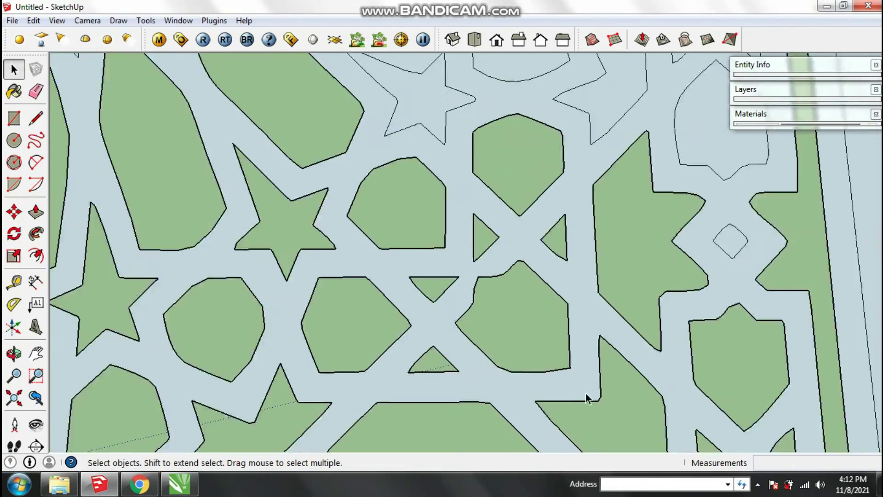
pyautogui.keyDown('shift'); pyautogui.moveTo(566, 207); pyautogui.dragTo(489, 305, button='middle'); pyautogui.keyUp('shift')
pyautogui.keyDown('ctrl'); pyautogui.click(598, 359); pyautogui.keyUp('ctrl')
pyautogui.keyDown('ctrl'); pyautogui.click(537, 335); pyautogui.keyUp('ctrl')
pyautogui.keyDown('ctrl'); pyautogui.click(476, 309); pyautogui.keyUp('ctrl')
pyautogui.keyDown('ctrl'); pyautogui.click(413, 343); pyautogui.keyUp('ctrl')
pyautogui.keyDown('ctrl'); pyautogui.click(387, 271); pyautogui.keyUp('ctrl')
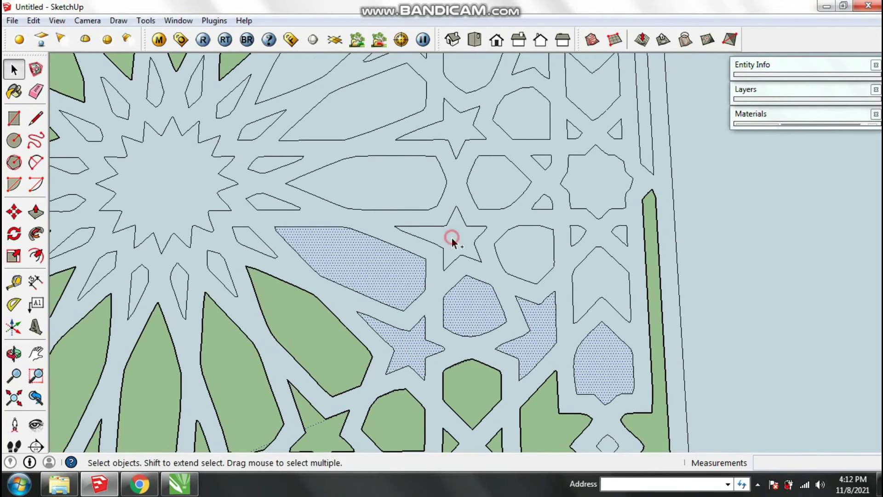
pyautogui.keyDown('ctrl'); pyautogui.click(452, 239); pyautogui.keyUp('ctrl')
pyautogui.keyDown('ctrl'); pyautogui.click(405, 186); pyautogui.keyUp('ctrl')
pyautogui.keyDown('ctrl'); pyautogui.click(494, 180); pyautogui.keyUp('ctrl')
pyautogui.keyDown('ctrl'); pyautogui.click(456, 126); pyautogui.keyUp('ctrl')
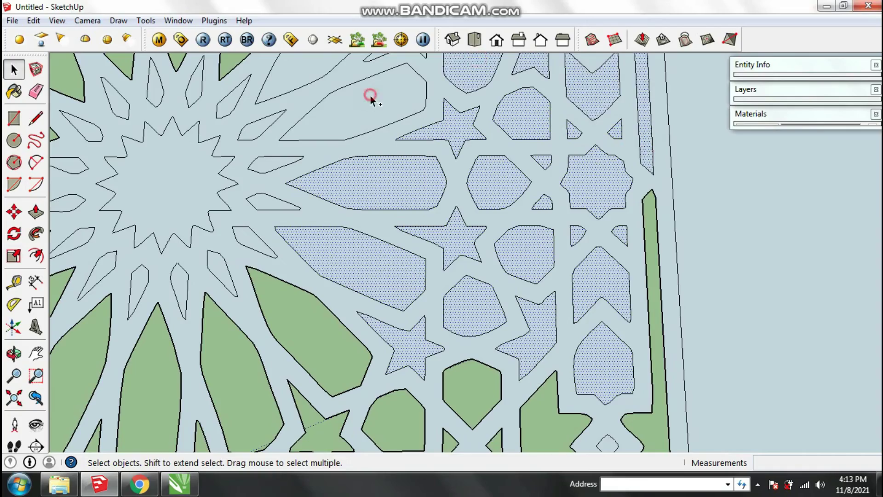
pyautogui.press('Delete')
# Delete the central star and the small petals around it to open up the middle of the lattice
pyautogui.scroll(3, 300, 300)
pyautogui.keyDown('ctrl'); pyautogui.click(301, 299); pyautogui.keyUp('ctrl')
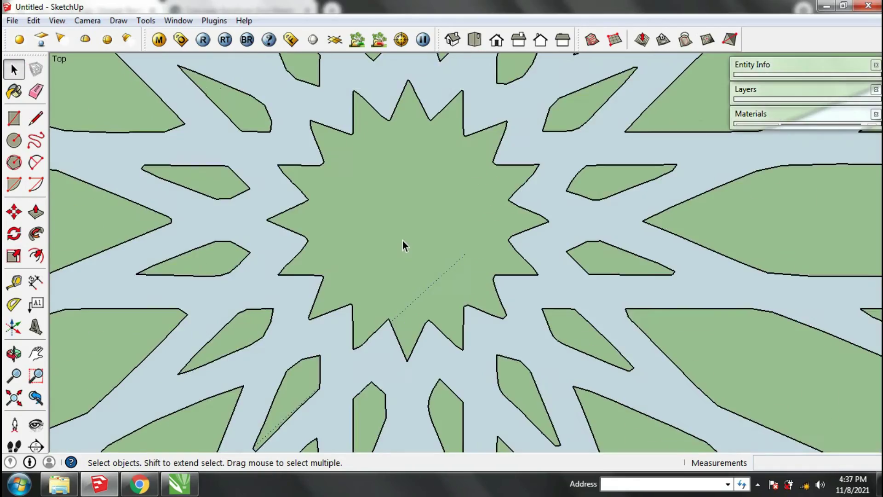
pyautogui.scroll(-6, 401, 241)
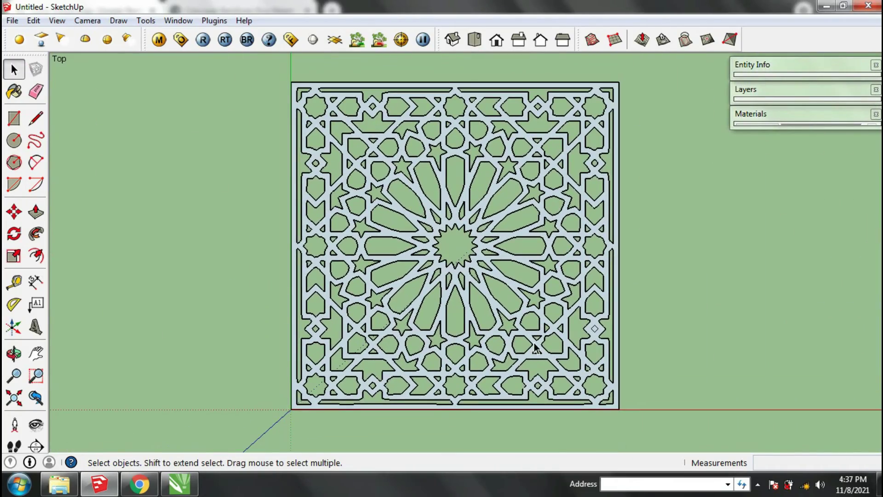
# Extrude the whole lattice face upward by 10 with Push/Pull
pyautogui.moveTo(534, 344); pyautogui.dragTo(508, 35, button='middle')
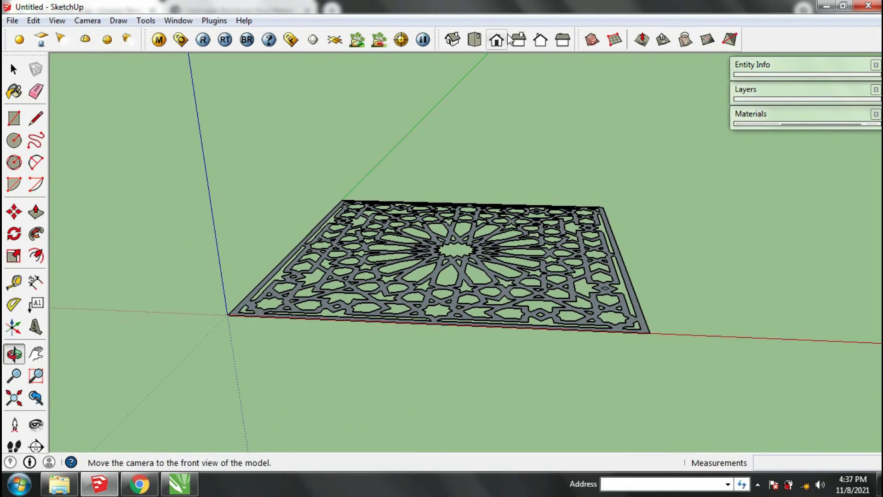
pyautogui.press('space')
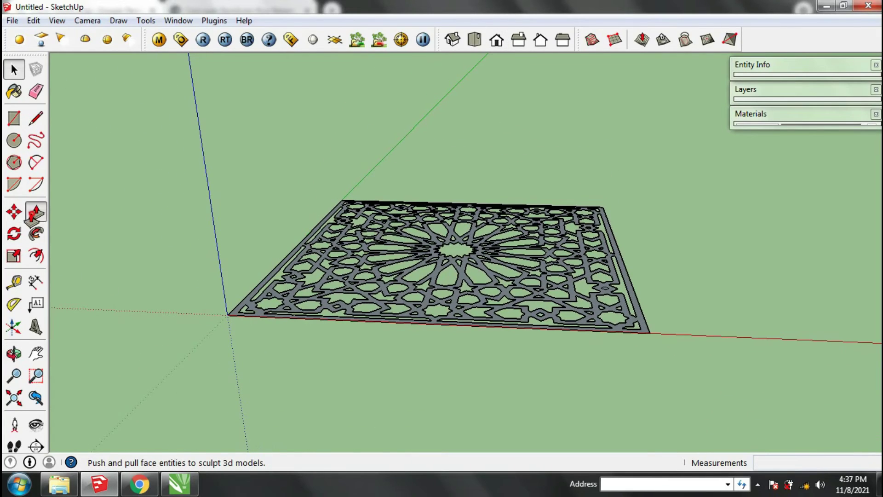
pyautogui.click(31, 213)
pyautogui.scroll(4, 657, 343)
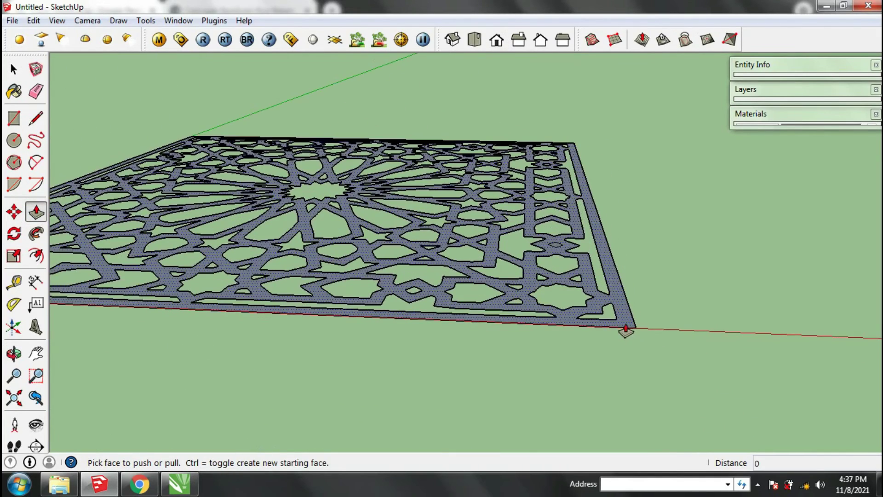
pyautogui.click(626, 328)
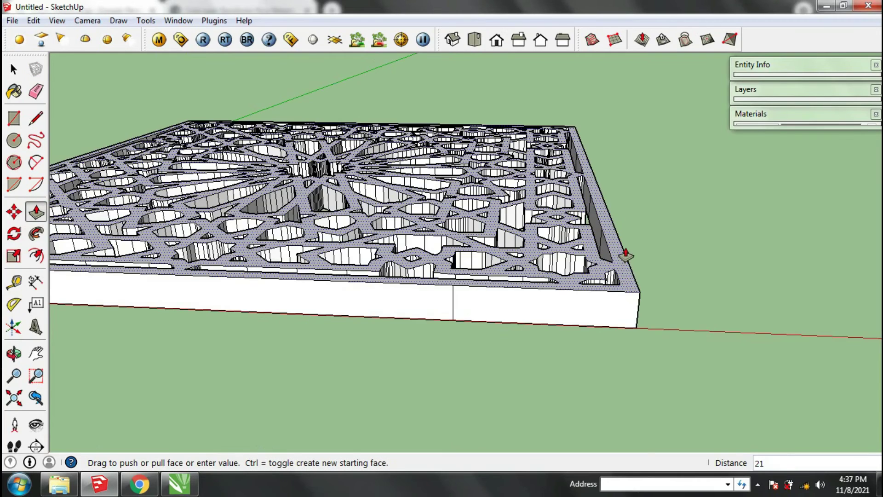
pyautogui.write('10')
pyautogui.press('Return')
# Soften the edges of the entire lattice at an 88.6 degree angle, with smooth normals and soften coplanar enabled
pyautogui.click(36, 91)
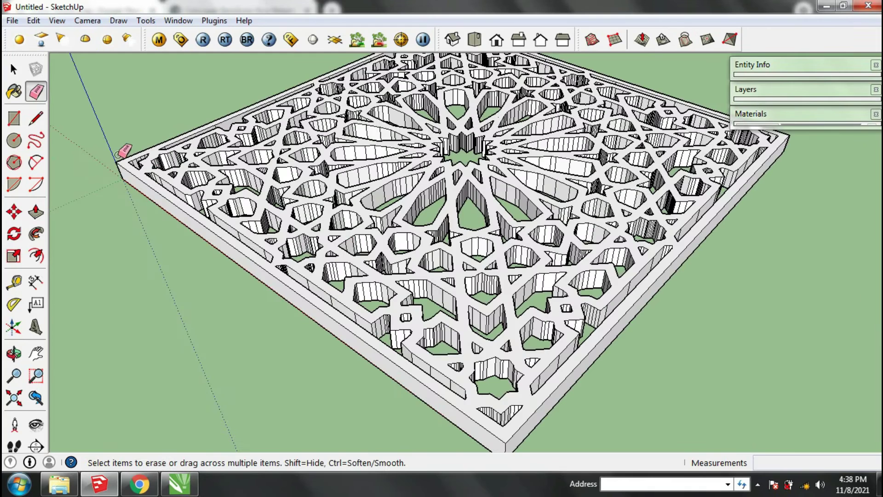
pyautogui.click(13, 69)
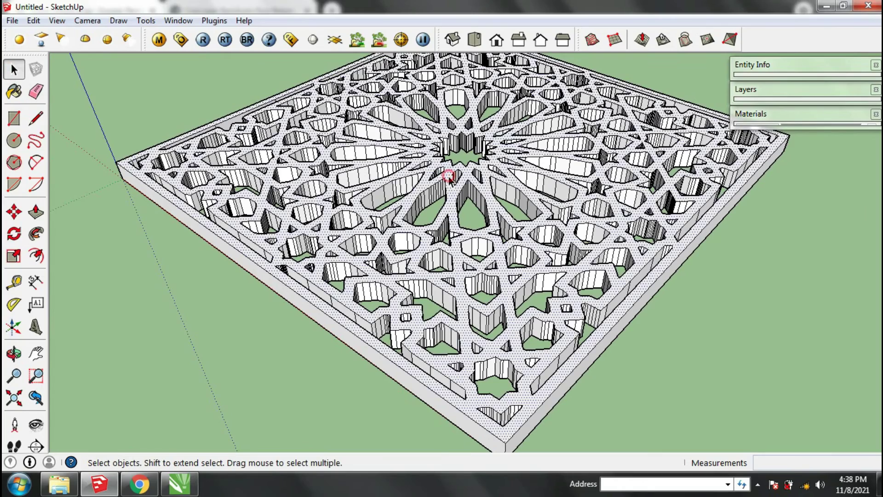
pyautogui.tripleClick(450, 180)
pyautogui.rightClick(449, 180)
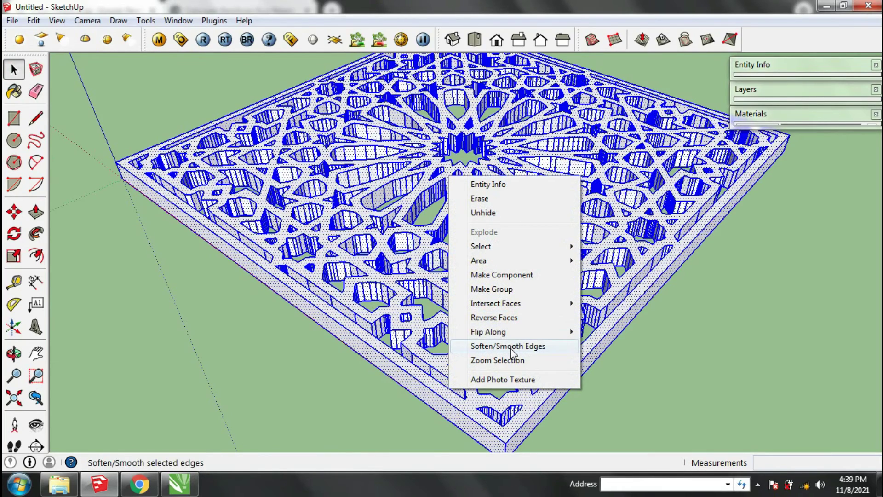
pyautogui.click(510, 345)
pyautogui.click(262, 238)
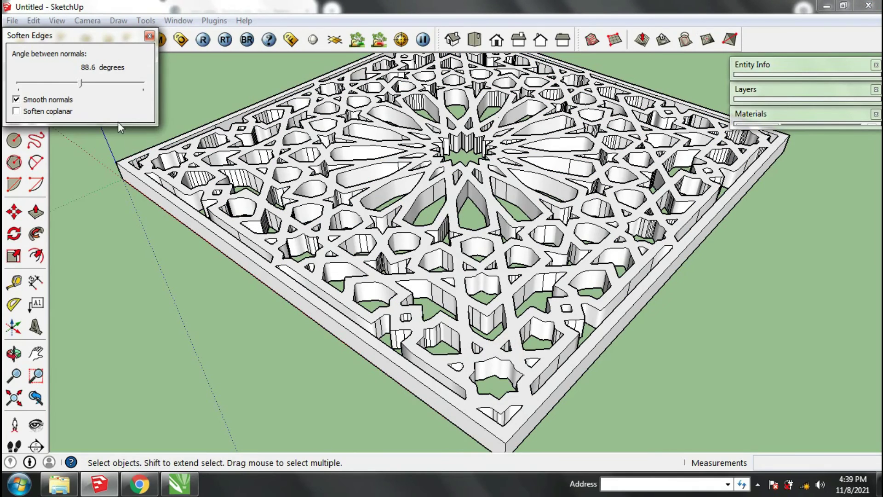
pyautogui.click(16, 111)
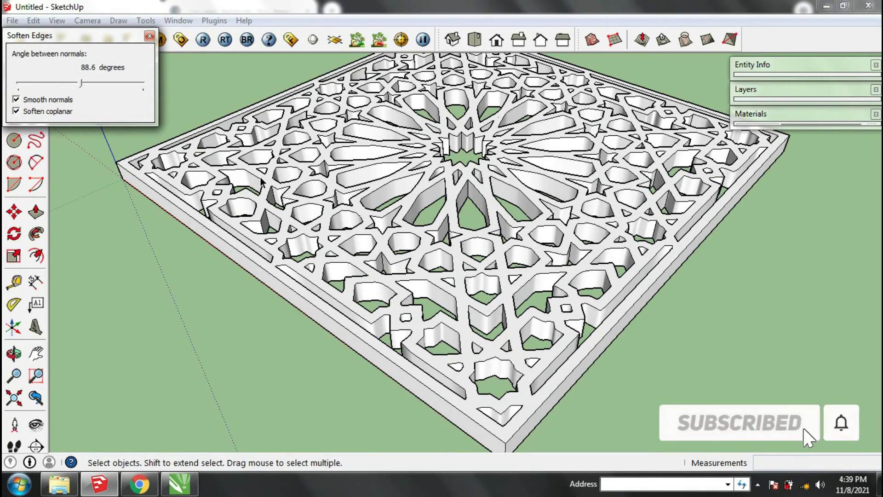
pyautogui.tripleClick(296, 193)
pyautogui.click(256, 230)
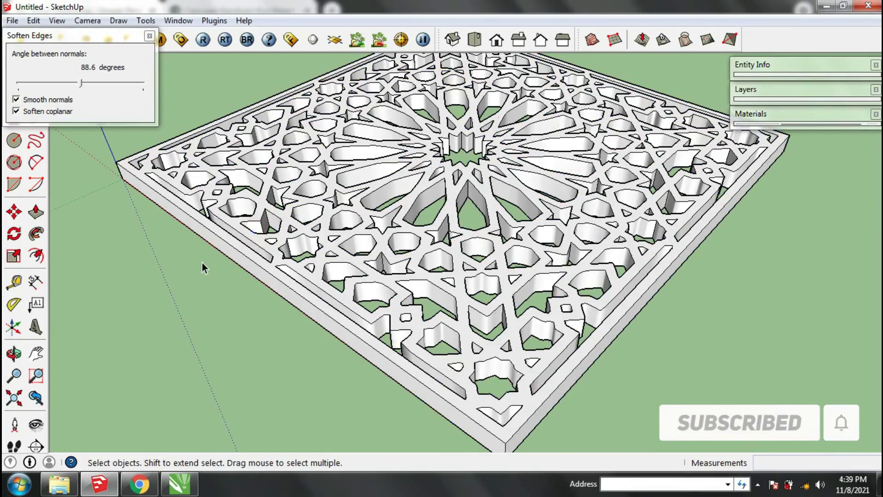
# Examine the softened lattice openings and outer sides from several angles, and close the Soften Edges settings
pyautogui.scroll(3, 203, 263)
pyautogui.moveTo(220, 205); pyautogui.dragTo(676, 230, button='middle')
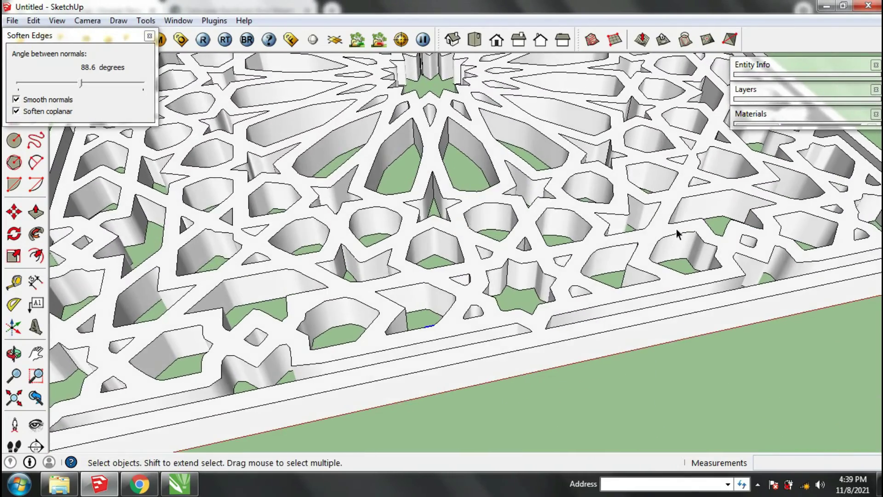
pyautogui.scroll(-3, 658, 234)
pyautogui.scroll(1, 249, 148)
pyautogui.moveTo(351, 249); pyautogui.dragTo(398, 166, button='middle')
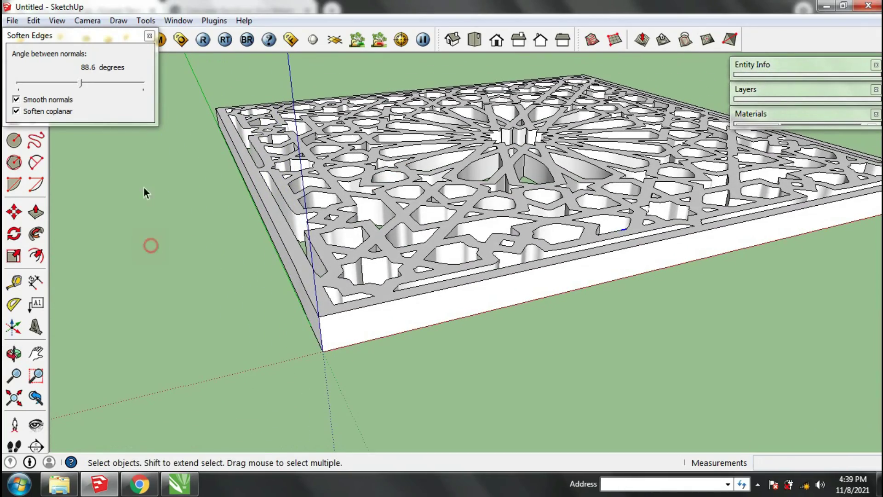
pyautogui.click(149, 36)
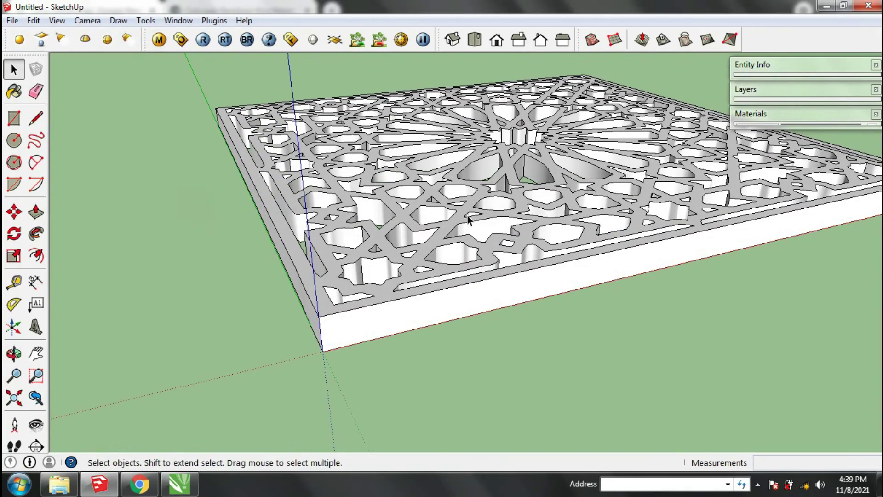
pyautogui.moveTo(467, 216); pyautogui.dragTo(352, 375, button='middle')
pyautogui.scroll(-3, 288, 220)
pyautogui.moveTo(289, 215); pyautogui.dragTo(352, 368, button='middle')
pyautogui.scroll(-2, 660, 251)
pyautogui.moveTo(636, 251); pyautogui.dragTo(648, 276, button='middle')
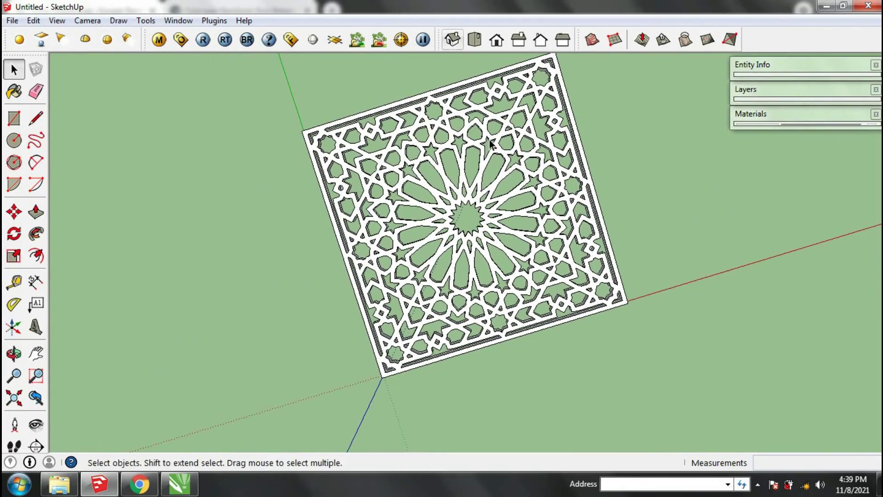
pyautogui.moveTo(490, 144); pyautogui.dragTo(414, 69, button='middle')
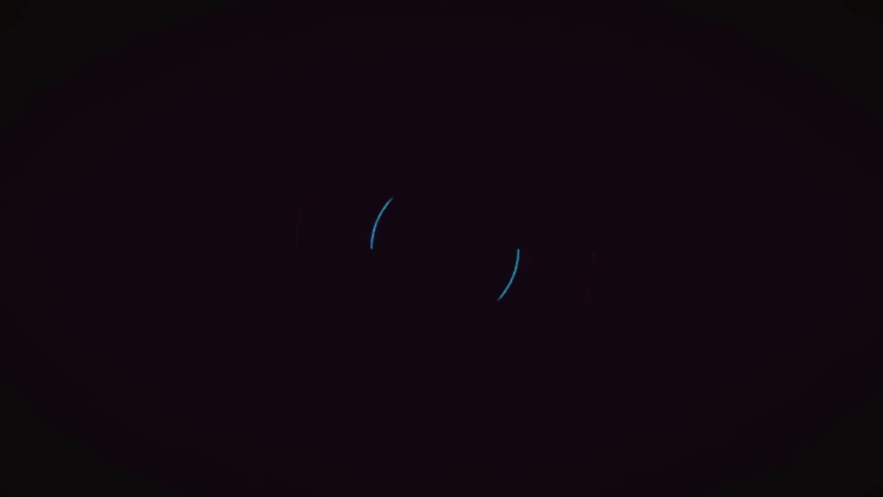